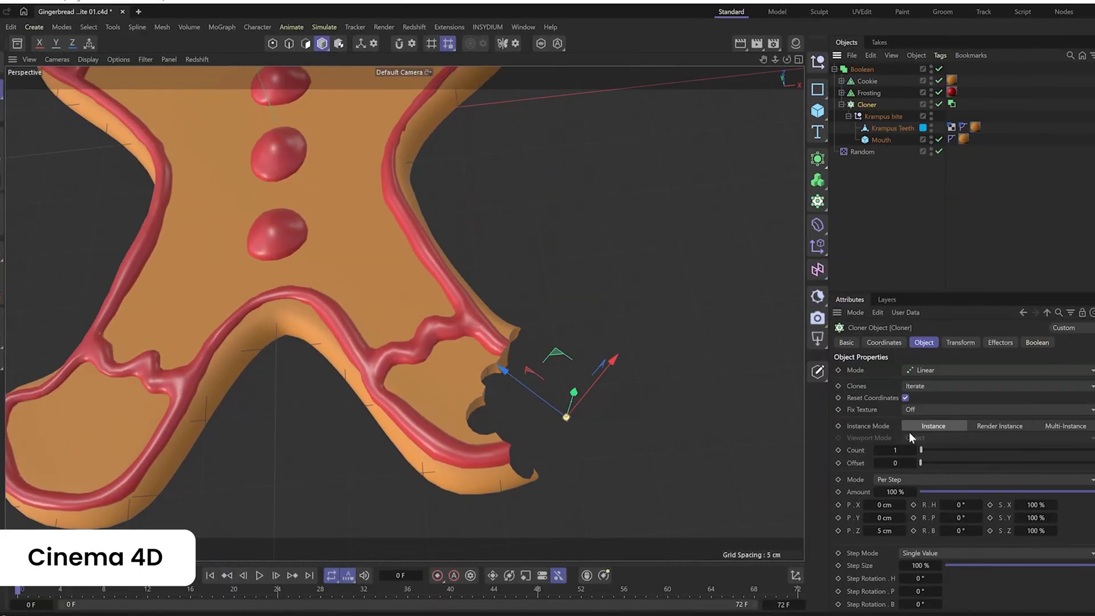
- Raise the clone count of the Linear Cloner that holds the Krampus bite
left_click(913, 450)
left_click(914, 450)
left_click(914, 450)
left_click(914, 450)
left_click(914, 450)
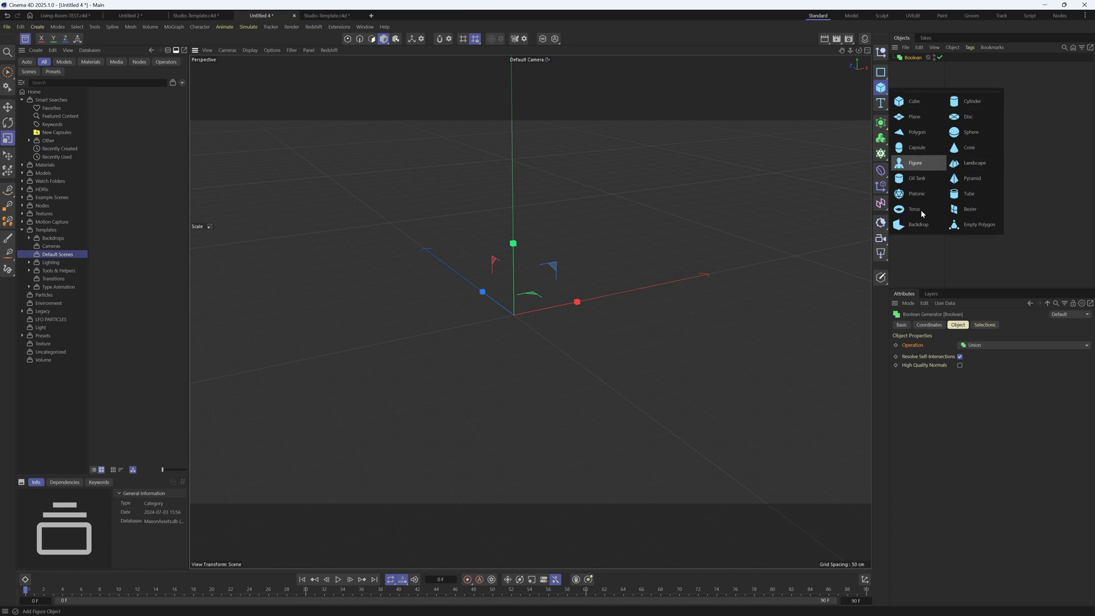
- Add a cube and a sphere as children of the Boolean generator and enlarge the sphere until it bulges through the cube's faces
left_click(913, 101)
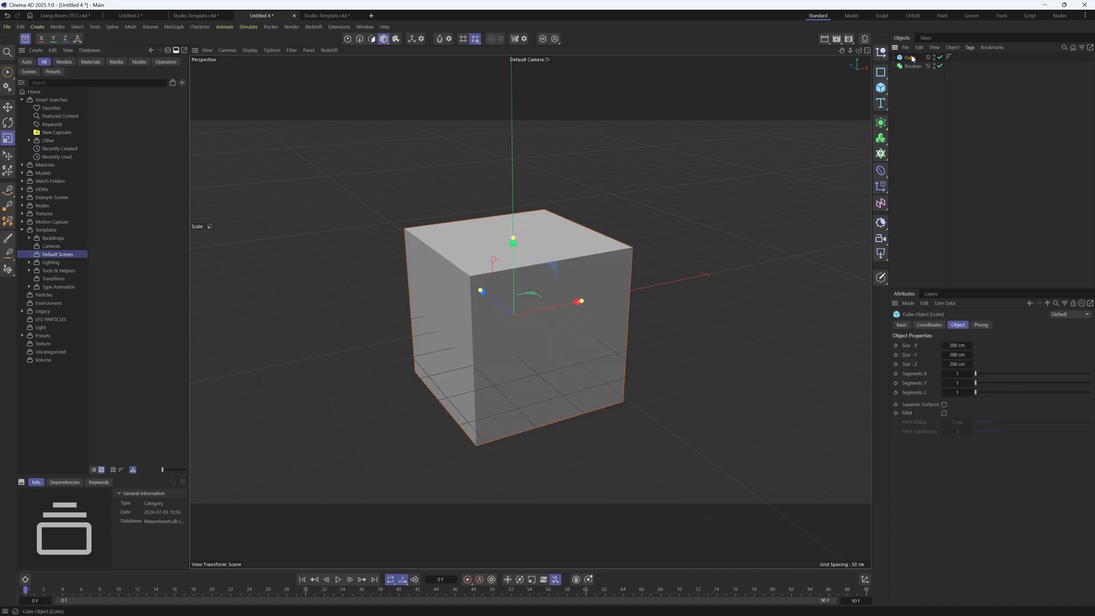
left_click_drag(912, 58, 915, 68)
left_click(882, 87)
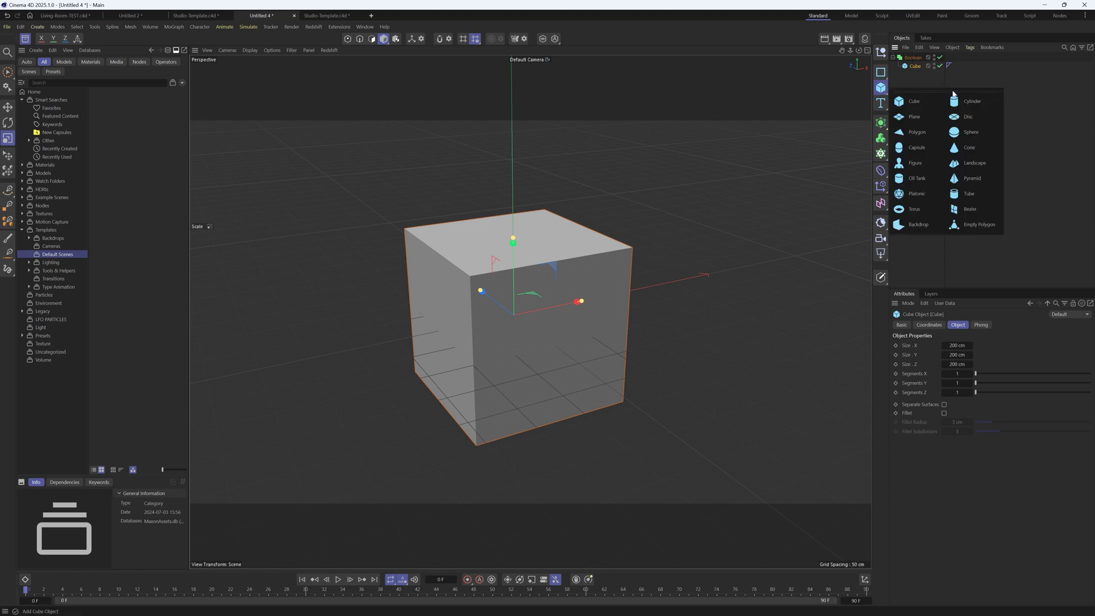
left_click(970, 133)
mouse_move(912, 61)
left_mouse_down()
mouse_move(916, 77)
mouse_move(913, 66)
left_mouse_up()
left_click_drag(689, 259, 614, 309)
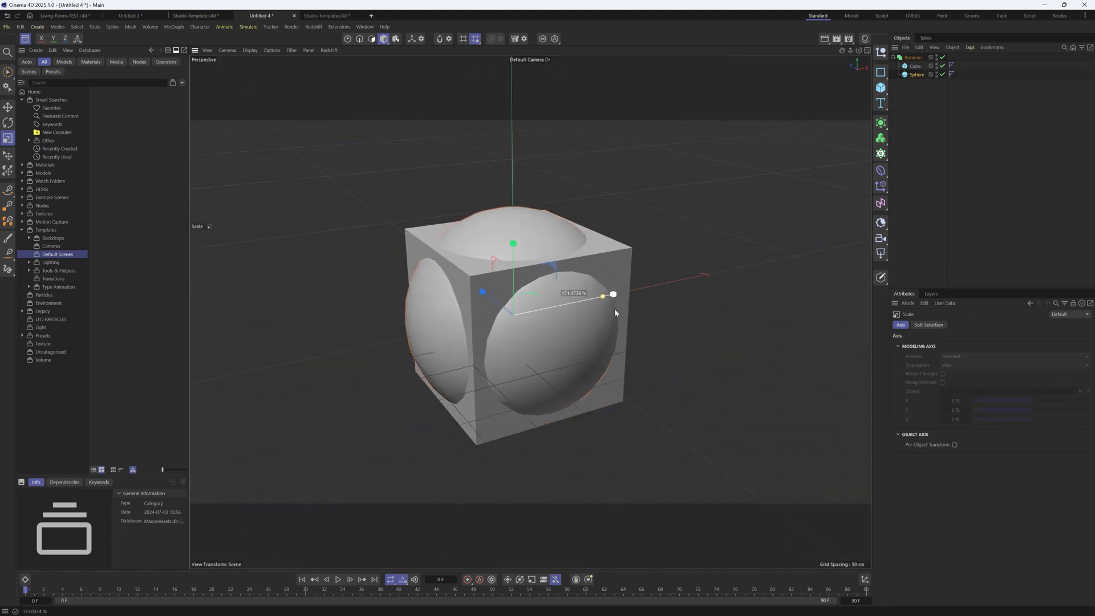
- Set the Boolean generator's operation to Subtract
left_click(912, 58)
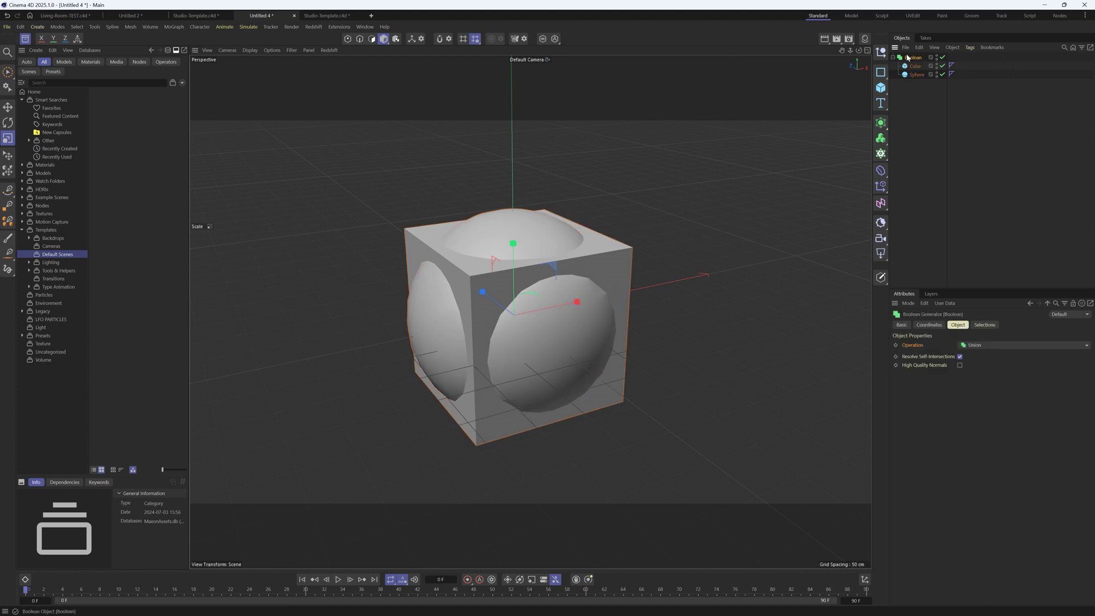
left_click(974, 346)
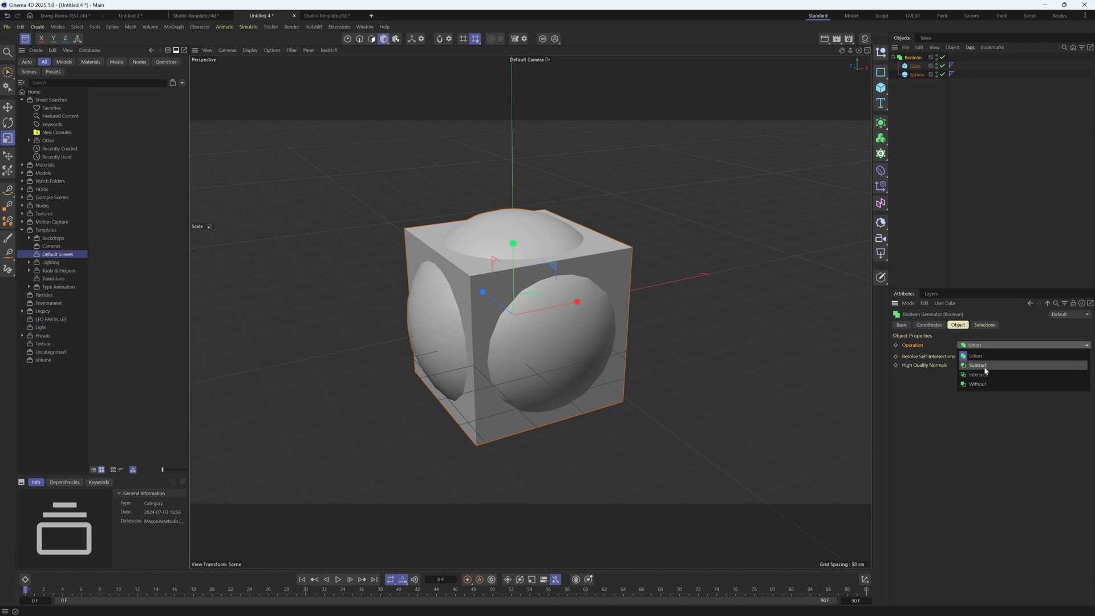
left_click(982, 365)
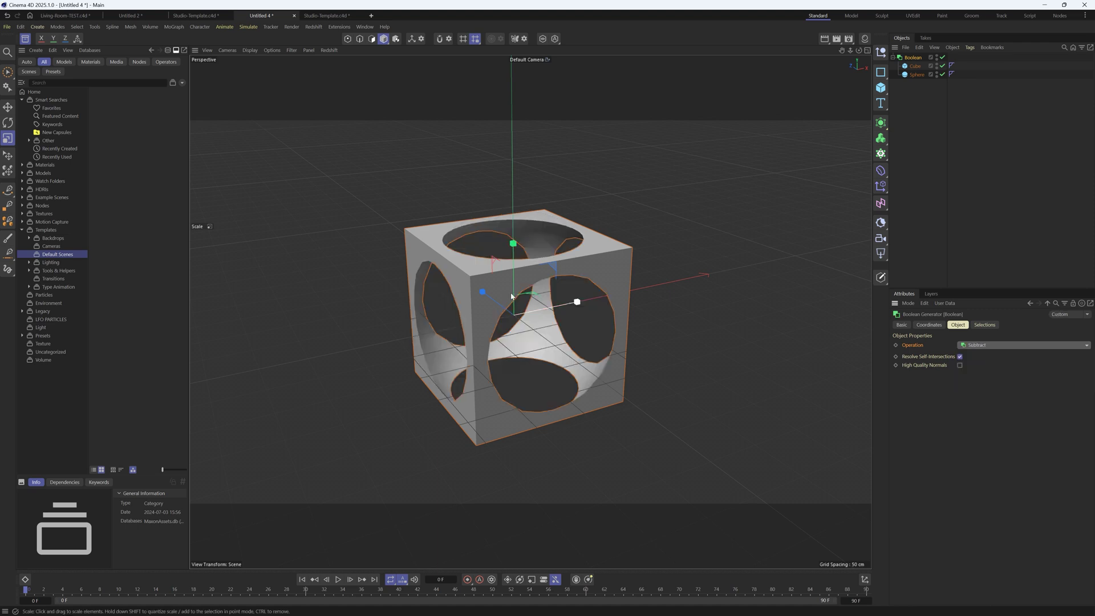
- Scale the subtracting sphere down for smaller round openings and raise its segments to about 55
left_click(917, 75)
left_click_drag(684, 223, 634, 244)
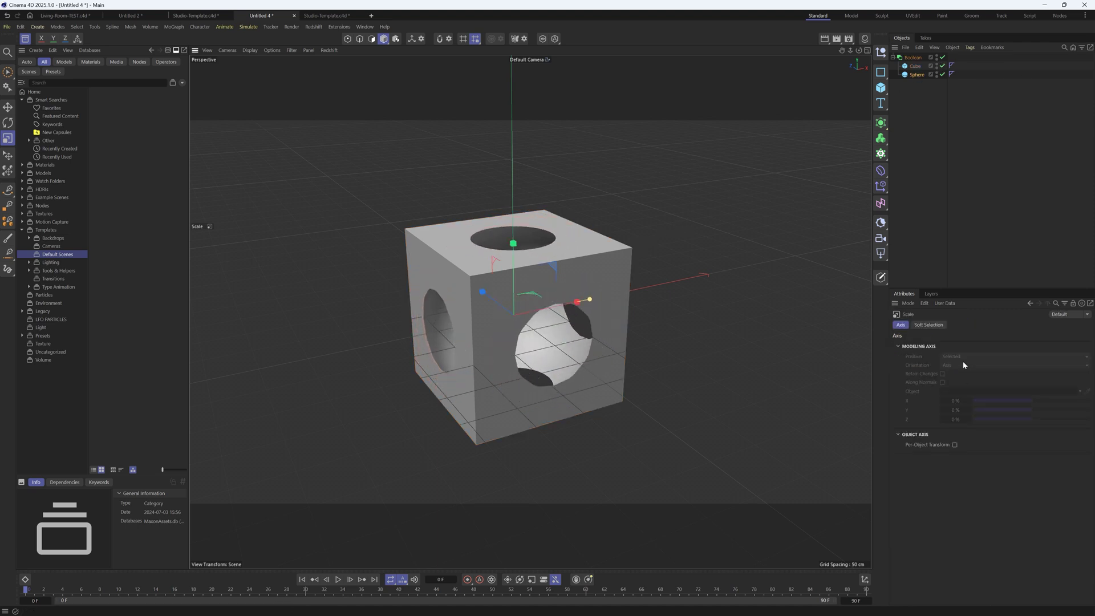
left_click(915, 75)
left_click_drag(1001, 355, 1033, 357)
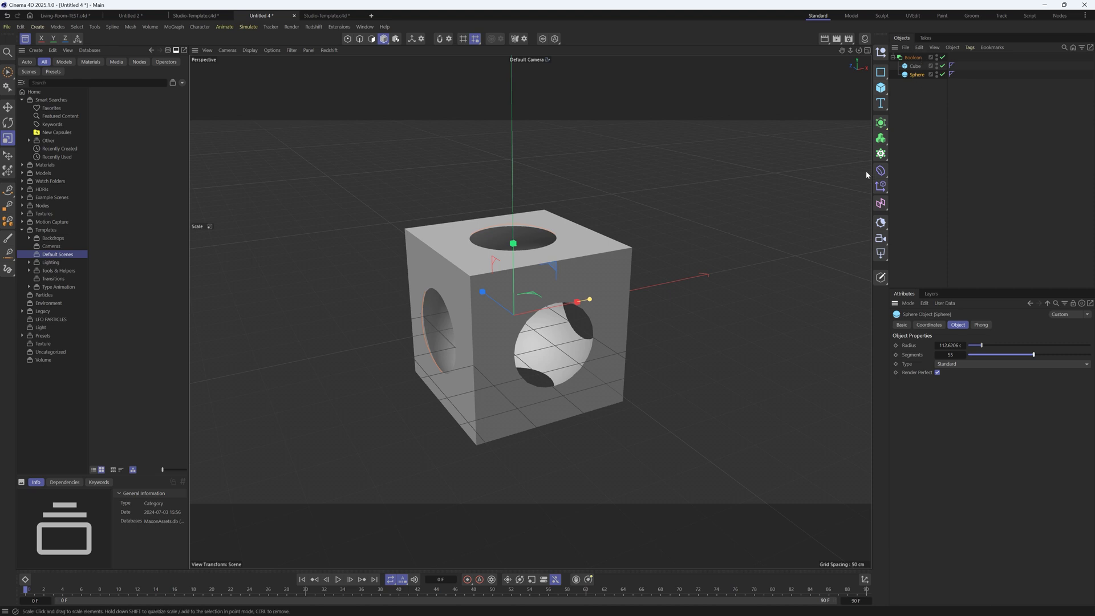
- Add a cylinder as a third child of the Boolean generator, scale it up past the cube and try rotating it
left_click(881, 140)
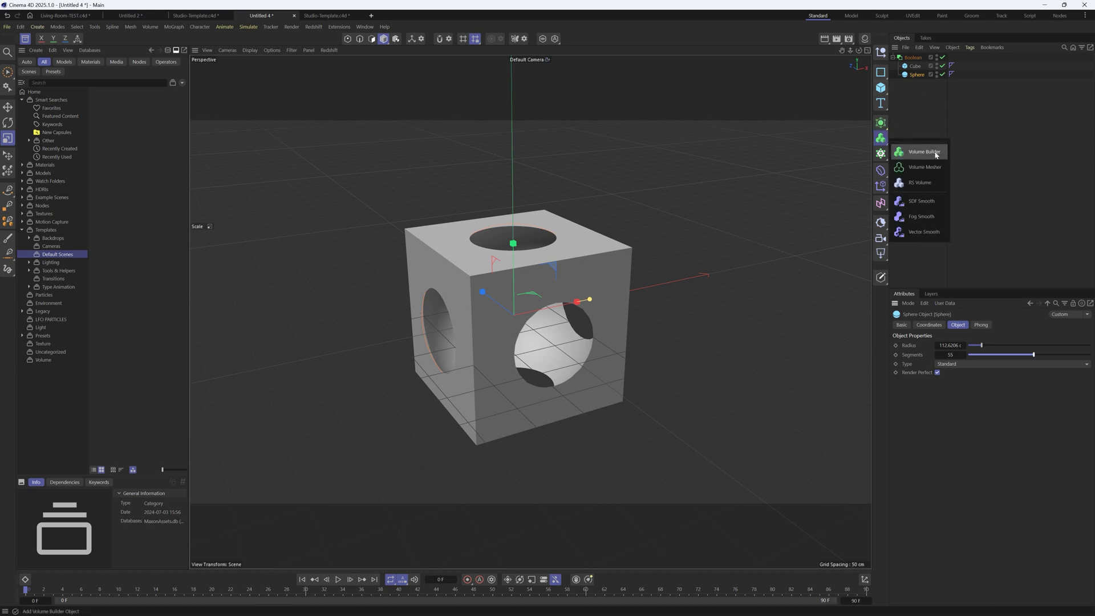
left_click(879, 90)
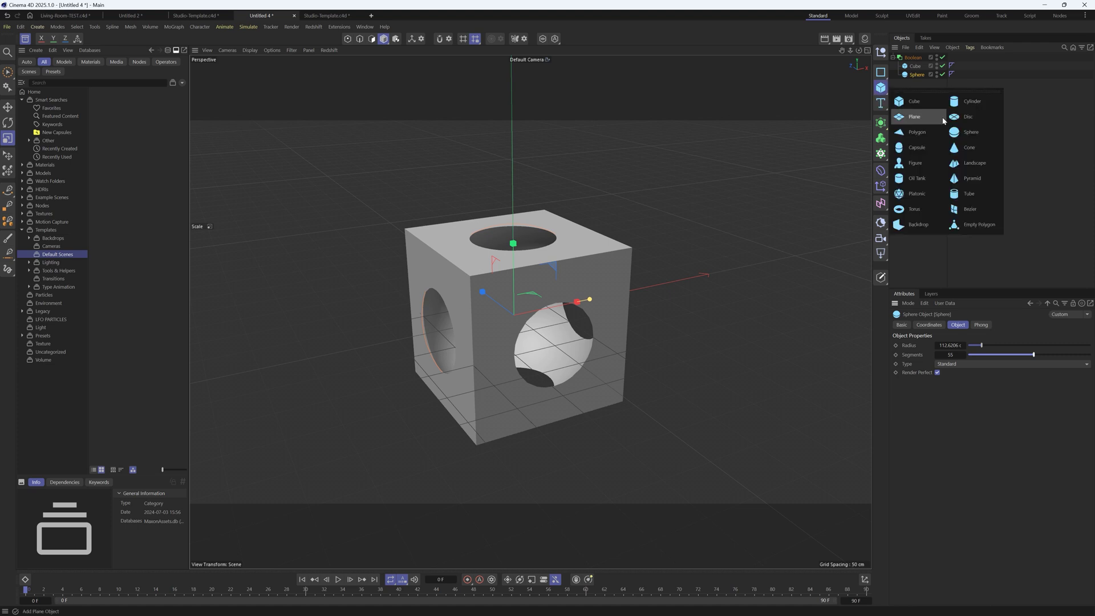
left_click(972, 101)
left_click_drag(913, 58, 913, 87)
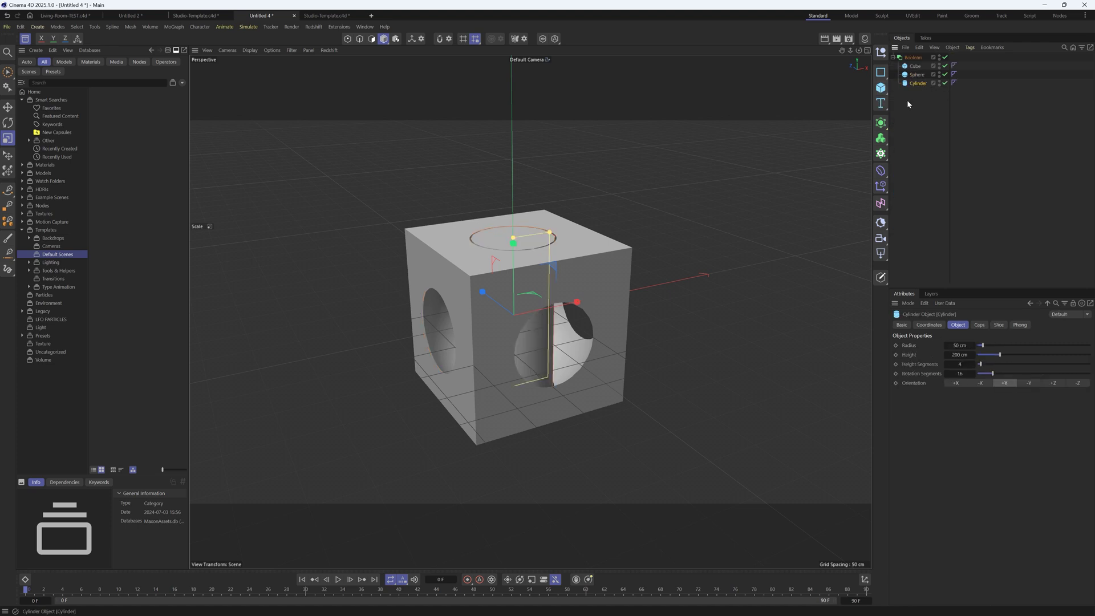
left_click_drag(597, 215, 906, 108)
key("r")
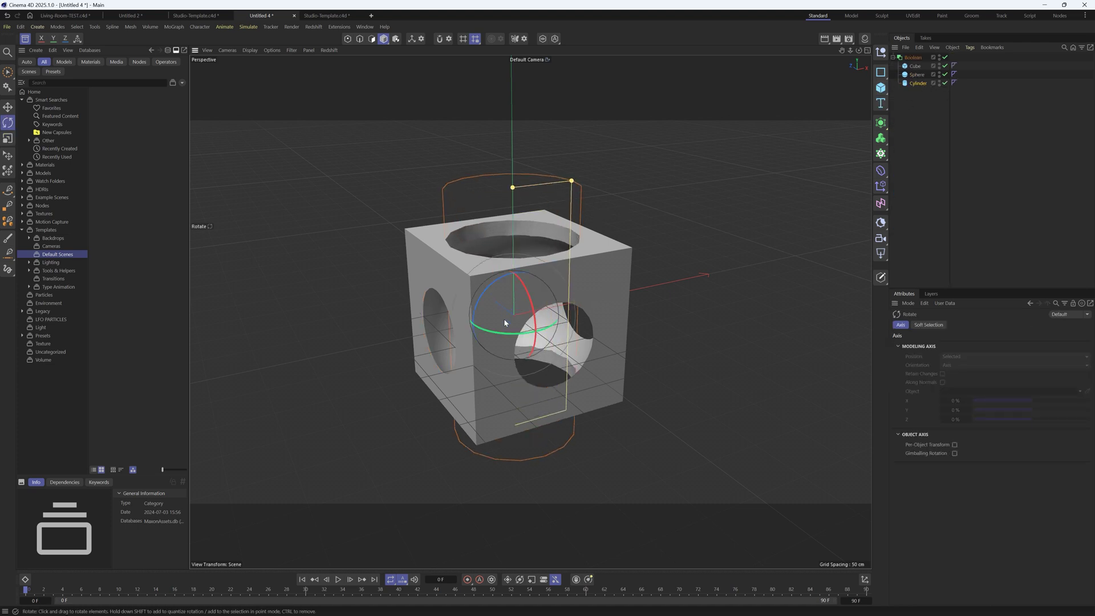
left_click_drag(545, 282, 559, 326)
- Delete the cylinder from the Boolean generator
left_click(912, 120)
left_click(918, 83)
key("Delete")
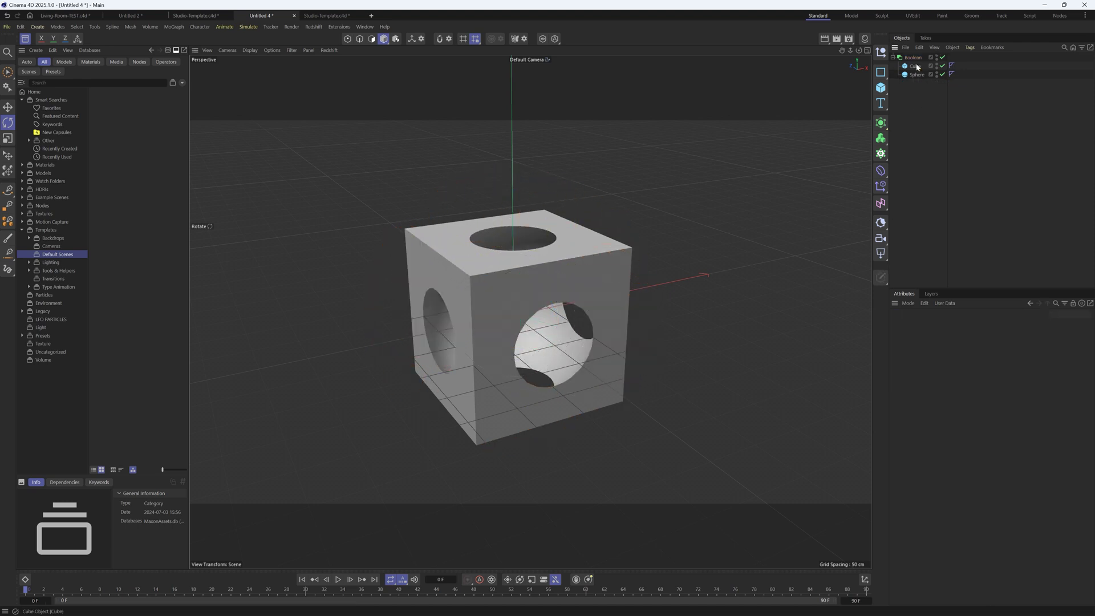
- Add a Cloner below the sphere in the Boolean generator, place a new sphere inside it and shrink that sphere
left_click(881, 154)
left_click_drag(915, 57, 917, 89)
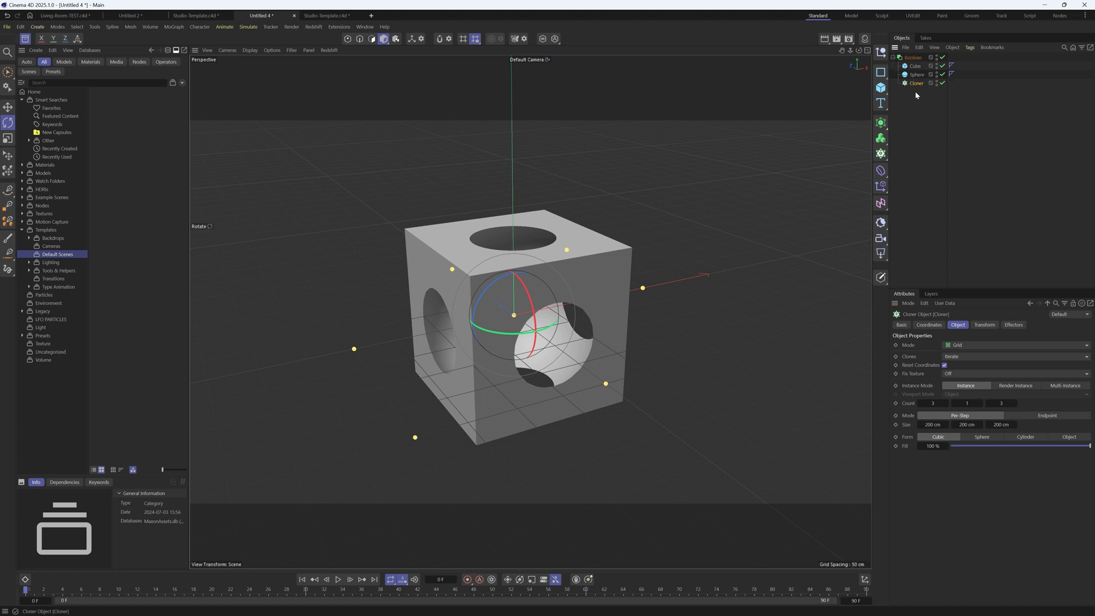
left_click(881, 87)
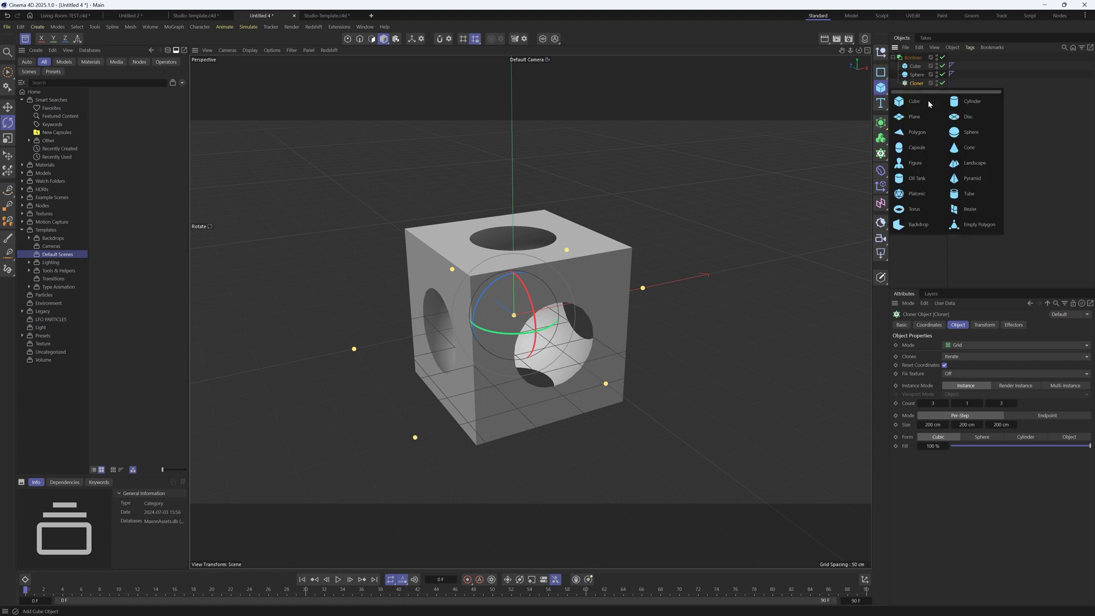
left_click(969, 131, "shift")
key("t")
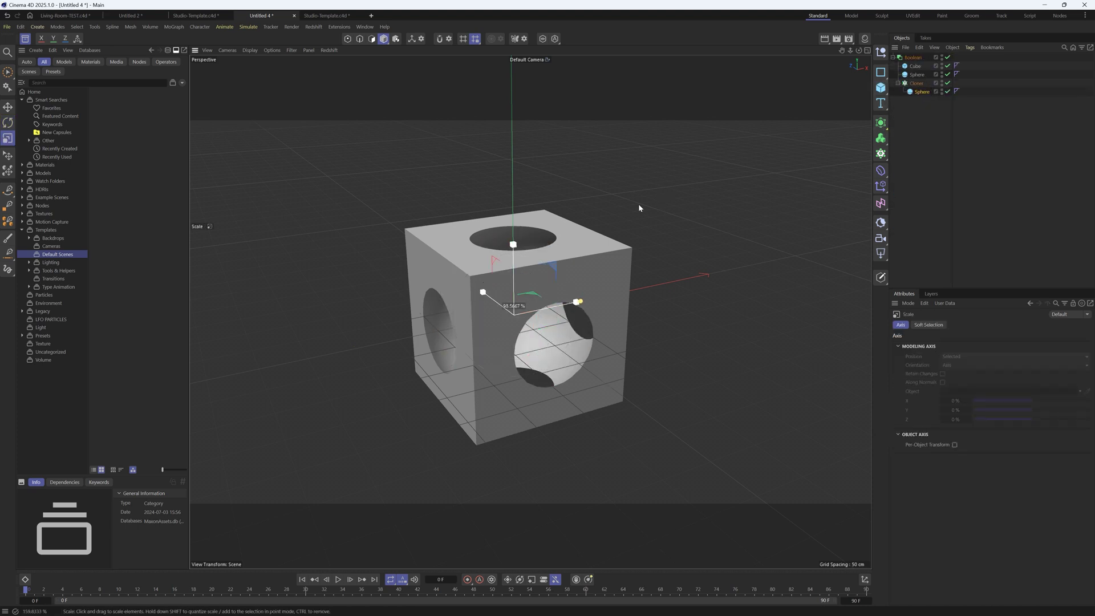
left_click_drag(640, 206, 537, 270)
- Scale the Cloner's grid down and raise it so its small spheres cut dimples into the cube's top face
left_click(916, 83)
left_click_drag(697, 215, 591, 266)
key("e")
left_click_drag(518, 266, 519, 189)
key("t")
left_click_drag(731, 208, 712, 228)
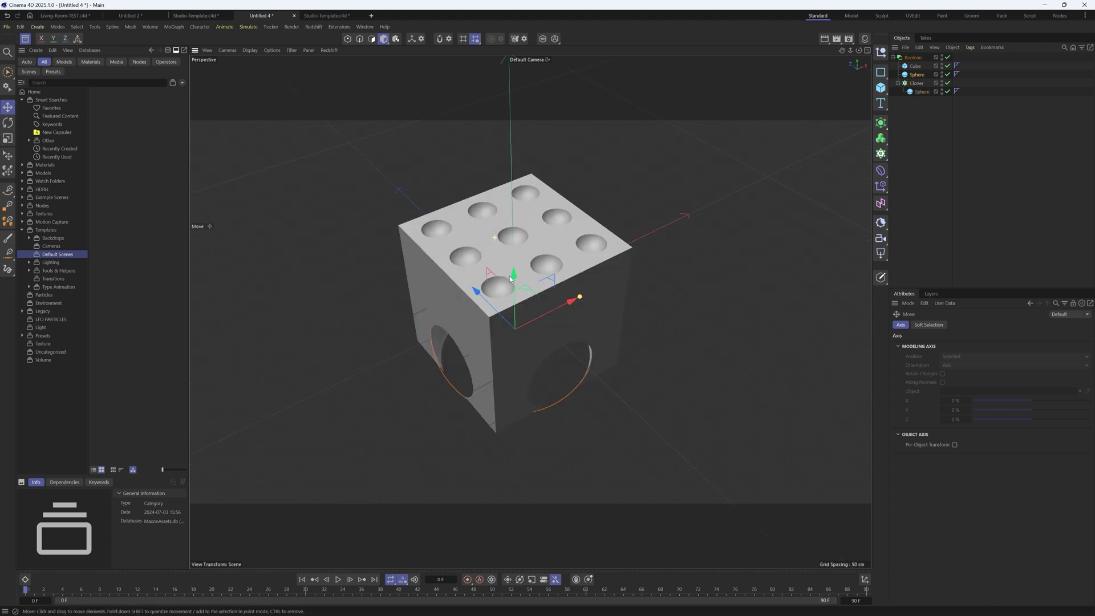
- Lower the large sphere so it cuts through the cube's bottom edges
left_click_drag(510, 279, 514, 210, "alt")
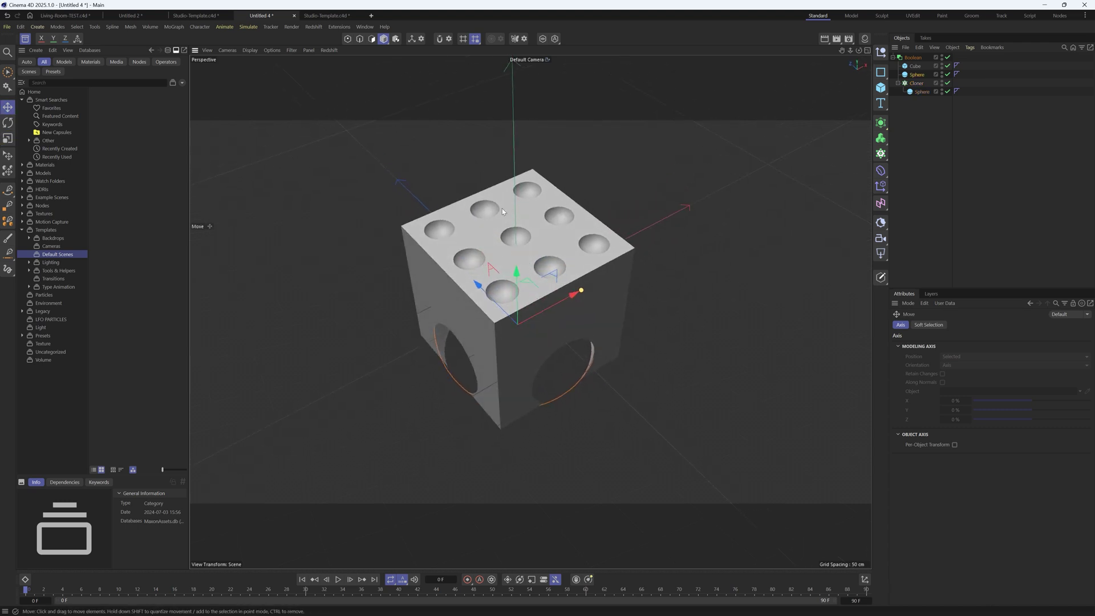
left_click_drag(508, 274, 520, 301, "alt")
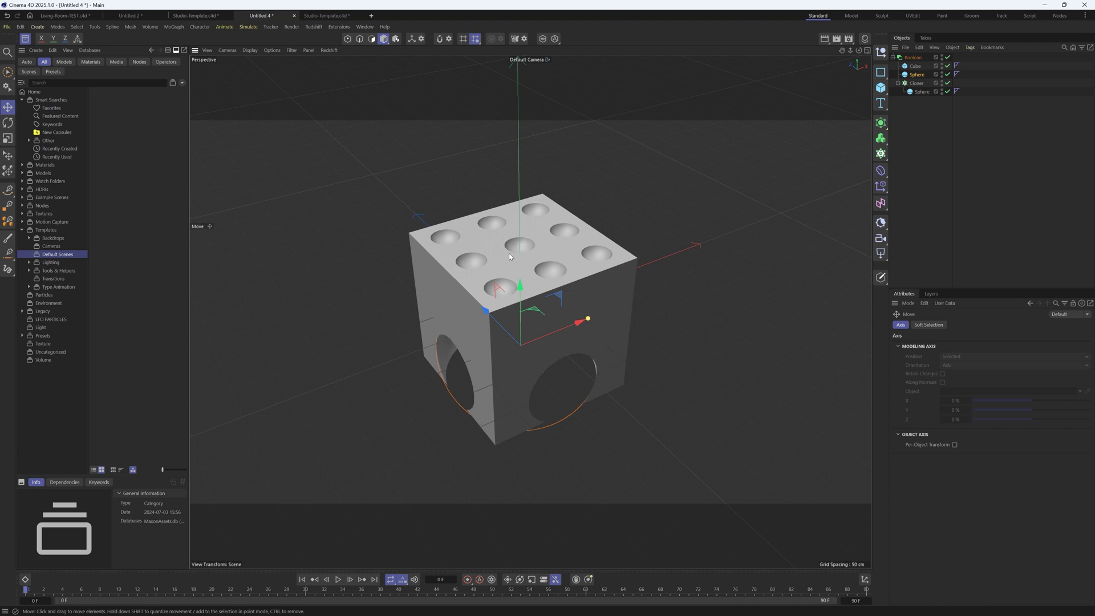
left_click(913, 57)
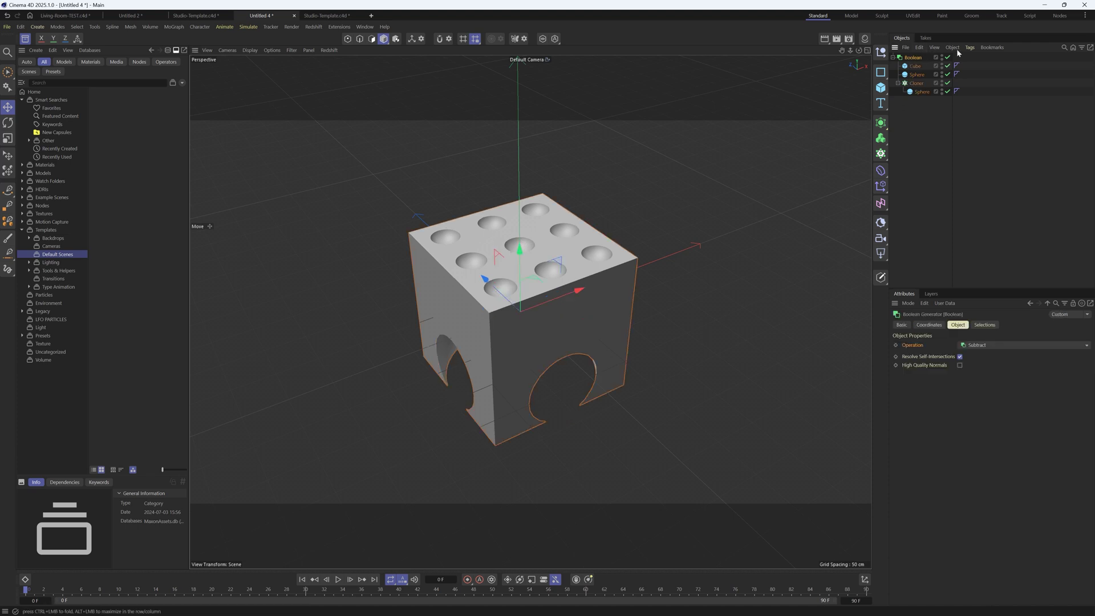
- Add a Boolean modeling tag to the Cloner
left_click(918, 84)
right_click(919, 85)
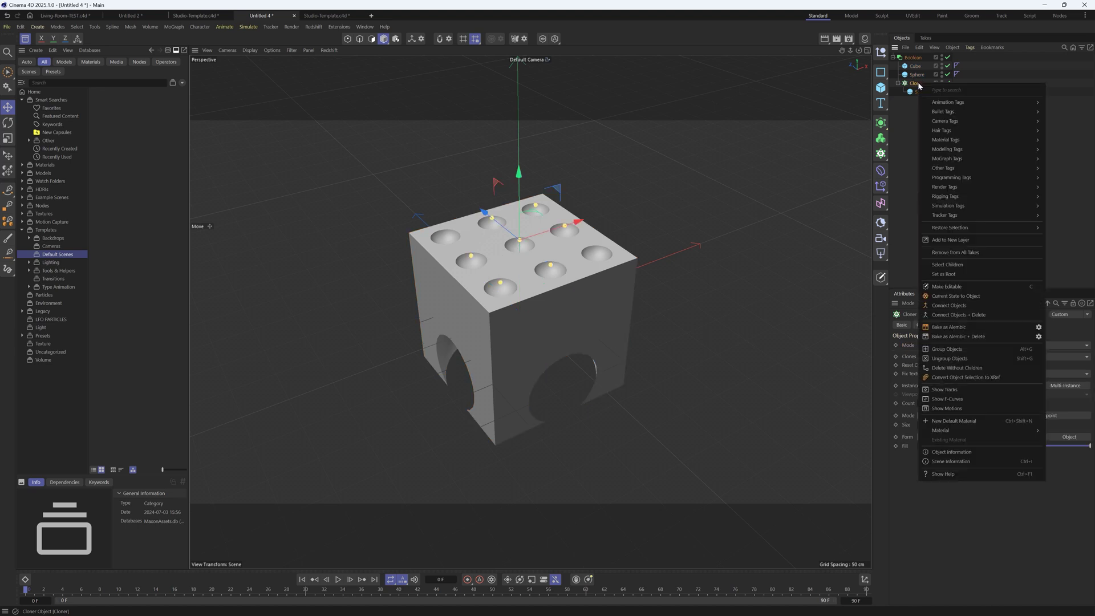
mouse_move(954, 158)
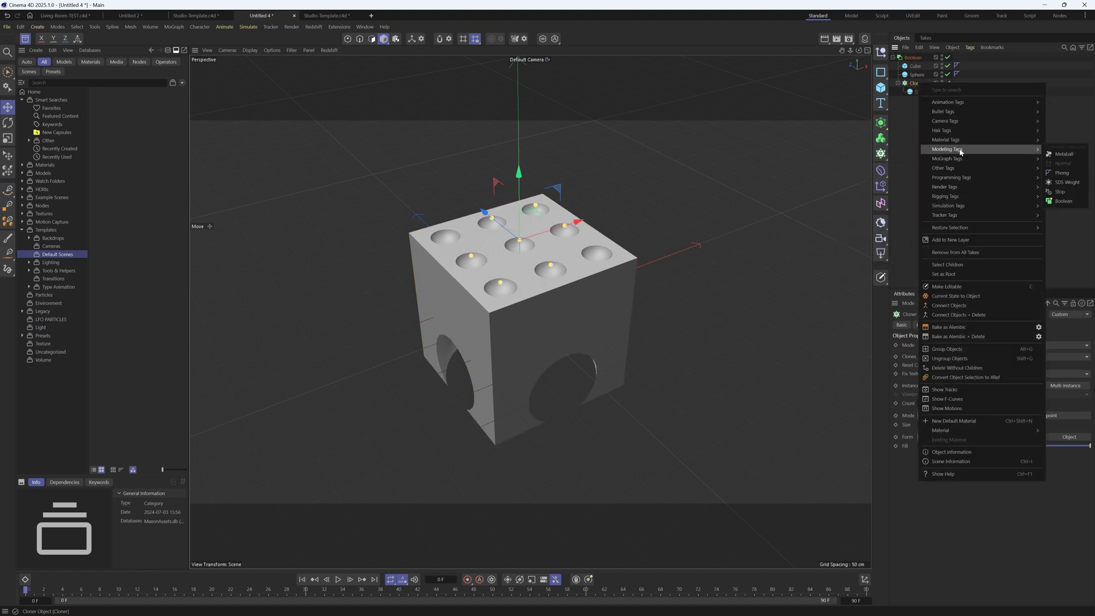
left_click(1063, 201)
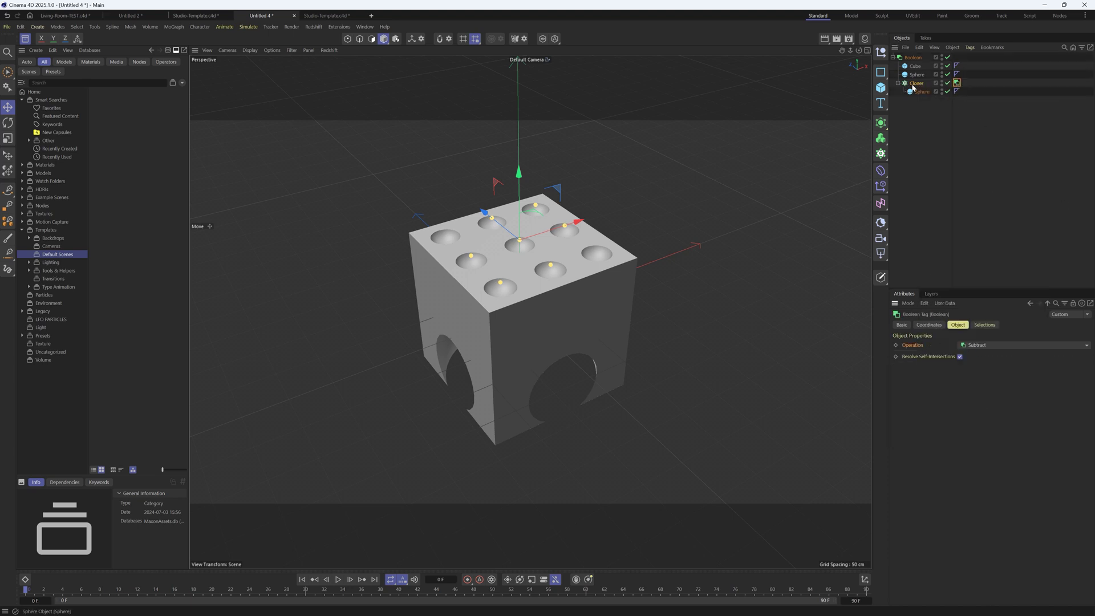
- Try Intersect on the Cloner's Boolean tag and set its operation to Without
left_click(998, 345)
left_click(989, 377)
left_click(977, 346)
left_click(987, 384)
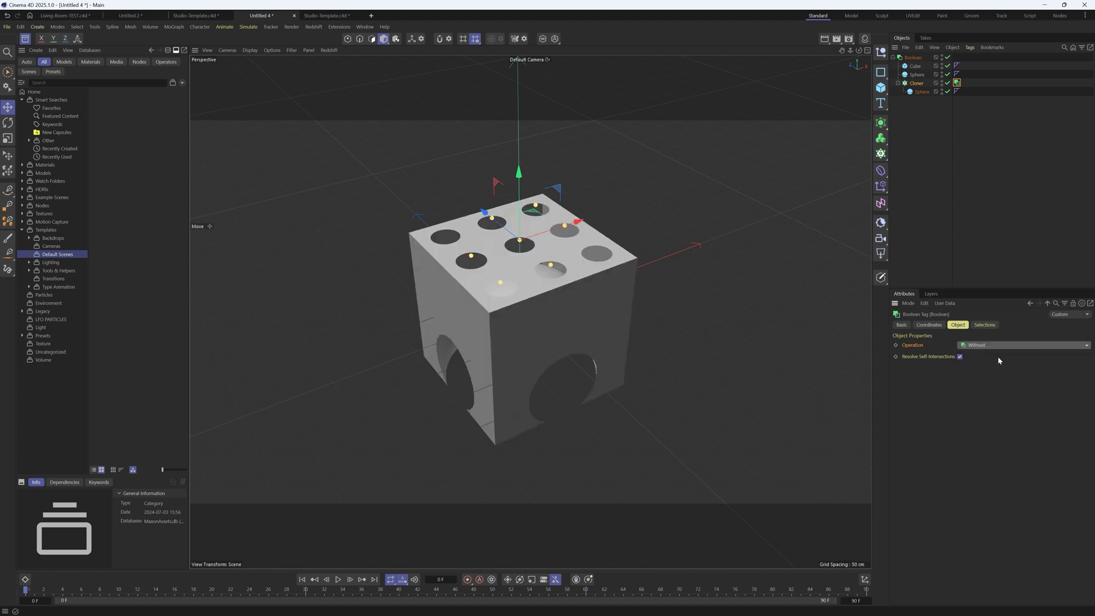
left_click_drag(531, 300, 532, 273, "alt")
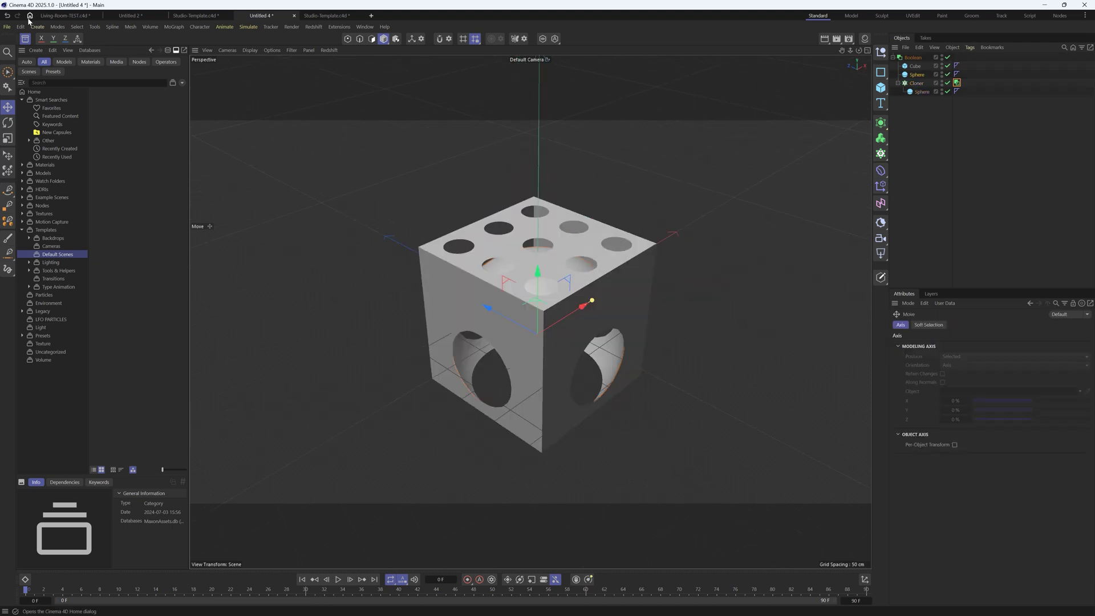
- Open the Three-Point Lighting template from the Cinema 4D Home dialog
left_click(30, 16)
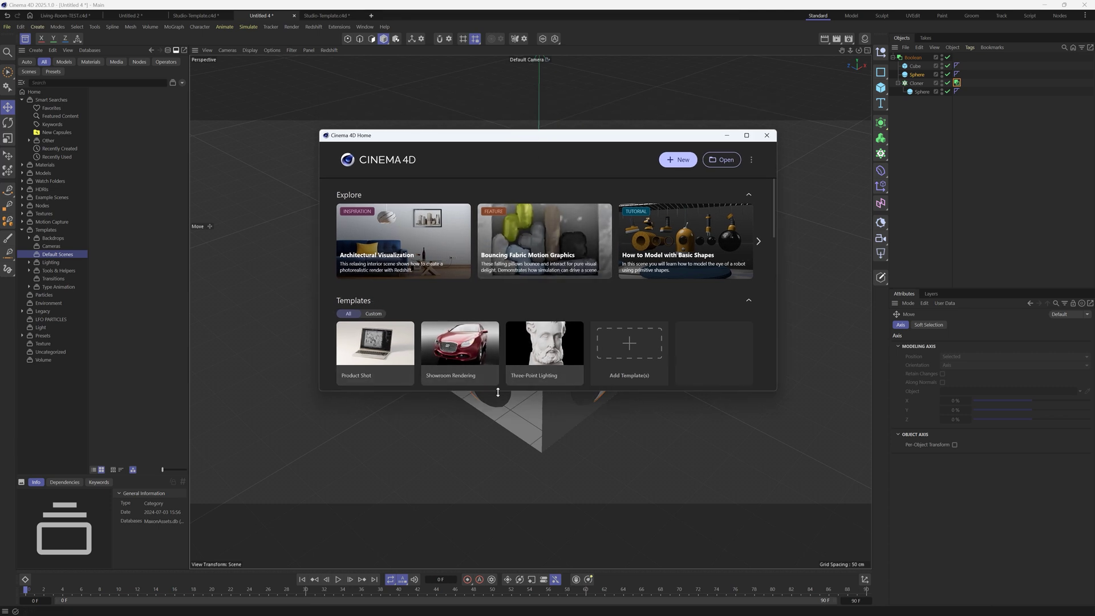
left_click_drag(497, 392, 499, 414)
left_click(545, 345)
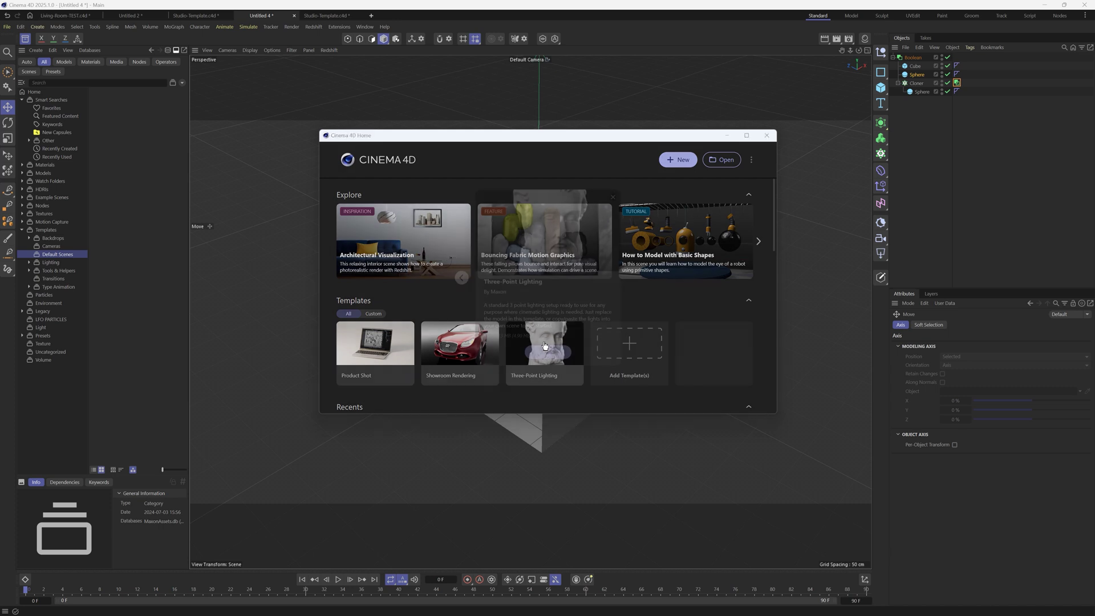
left_click(551, 352)
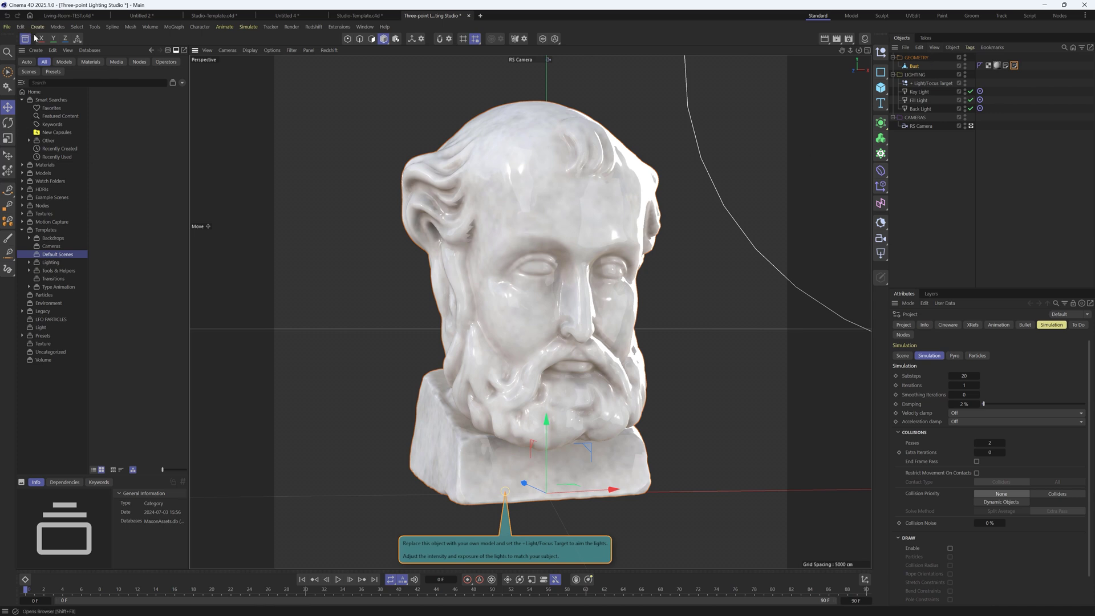
- Look at the Add Template(s) option in the Home dialog and close the dialog
left_click(29, 16)
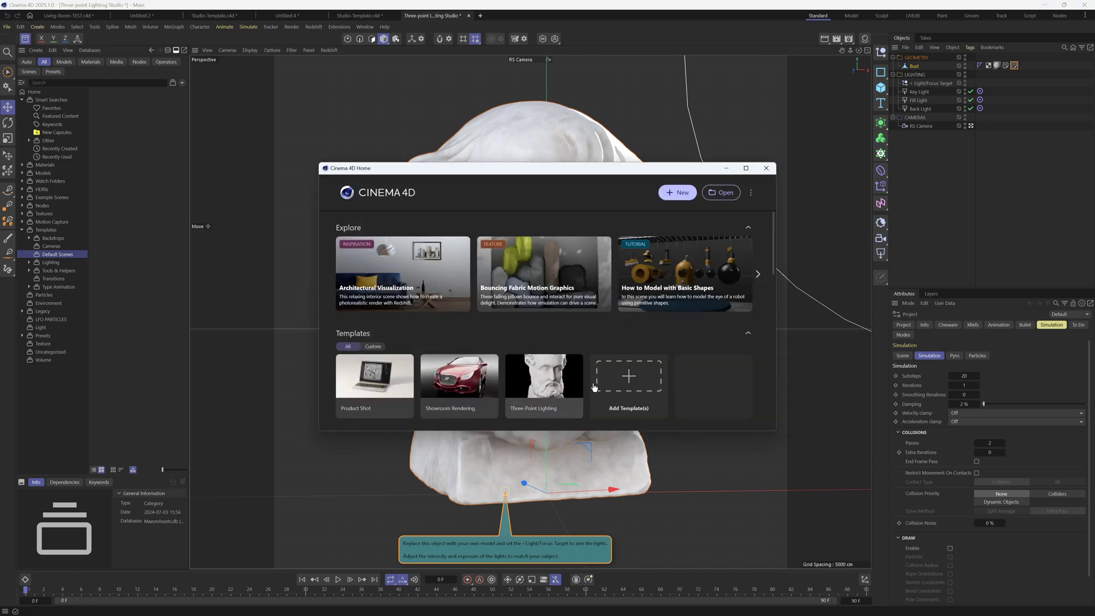
left_click(767, 168)
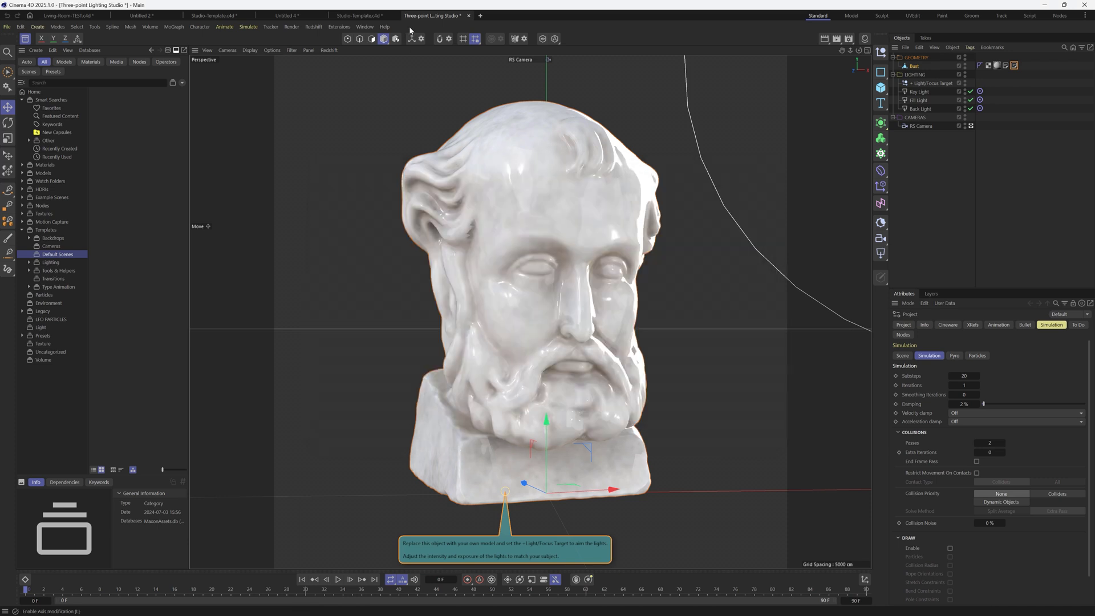
- Switch to the studio scene with the figure, frame it in the view, and save it over the existing Studio-Template file
left_click(358, 16)
left_click_drag(537, 313, 551, 329, "alt")
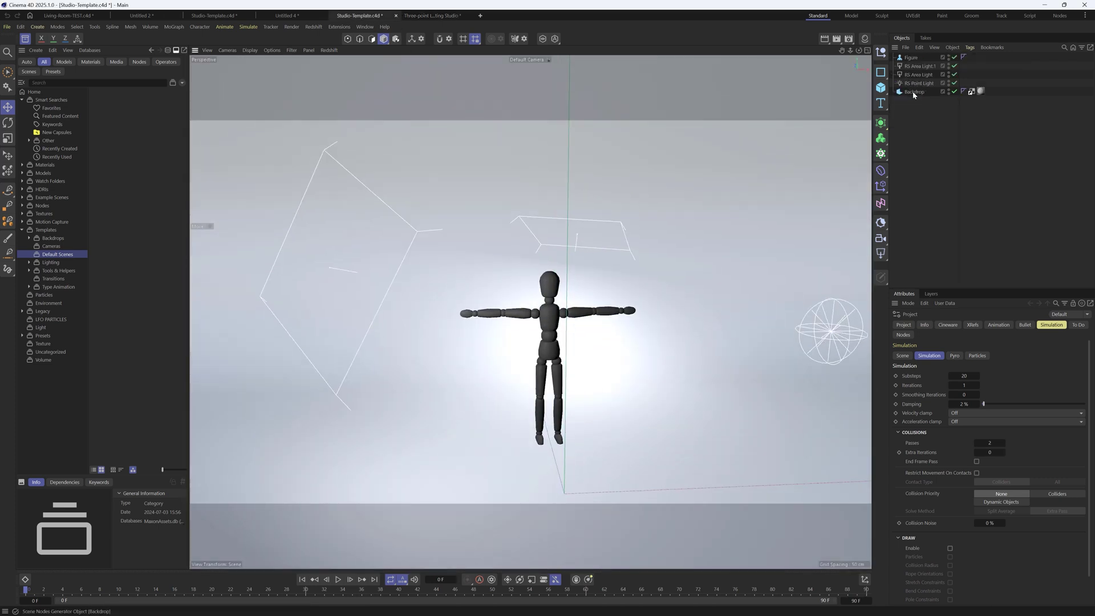
left_click_drag(548, 323, 342, 267, "alt")
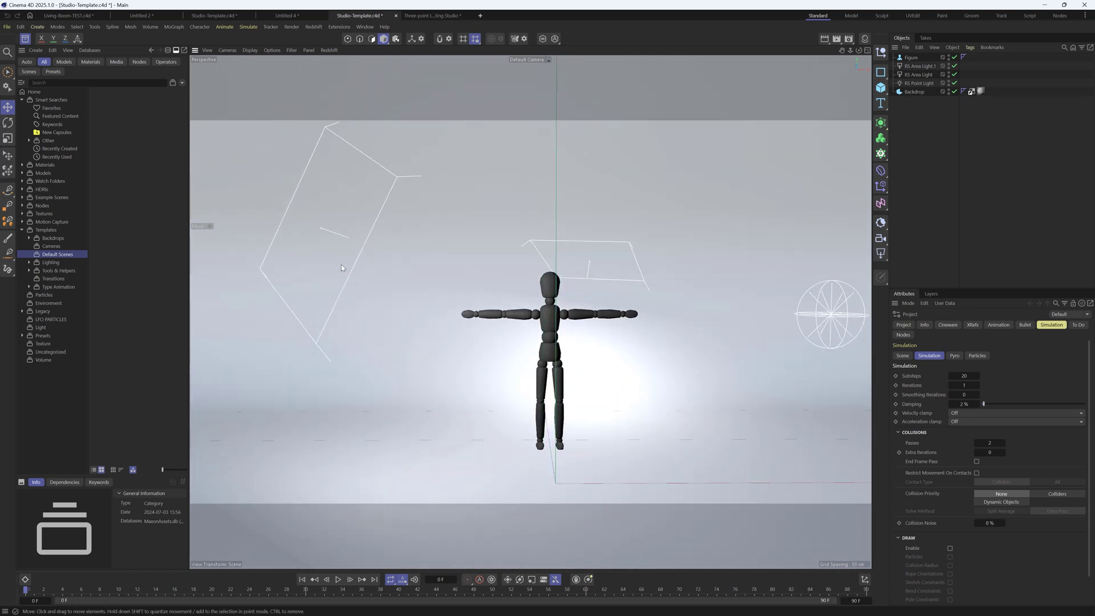
middle_click_drag(602, 412, 587, 416, "alt")
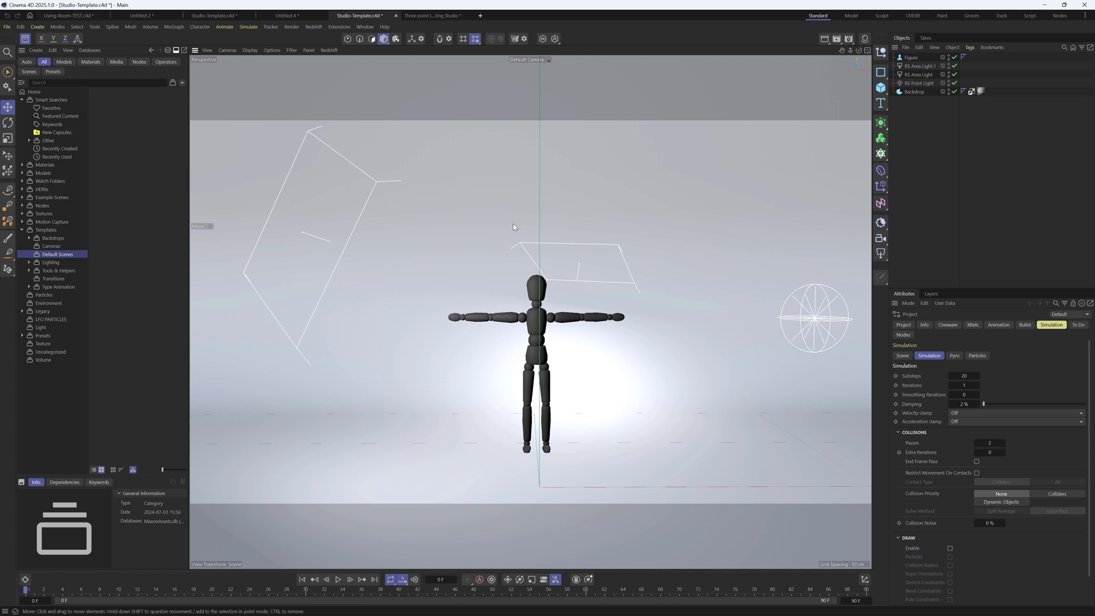
key("ctrl+shift+s")
left_click(80, 79)
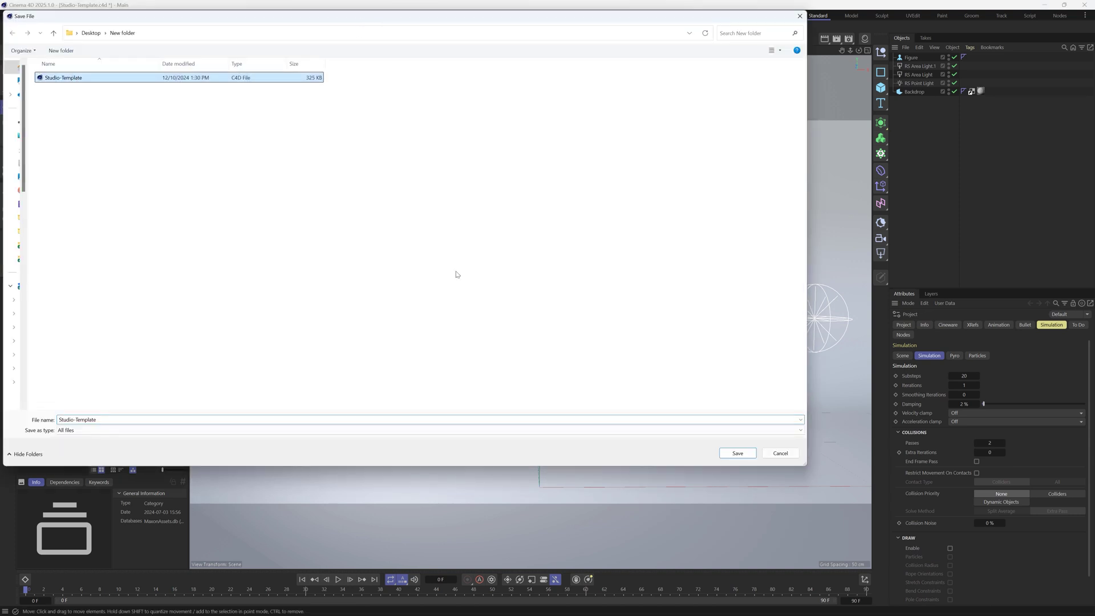
left_click(736, 452)
left_click(568, 314)
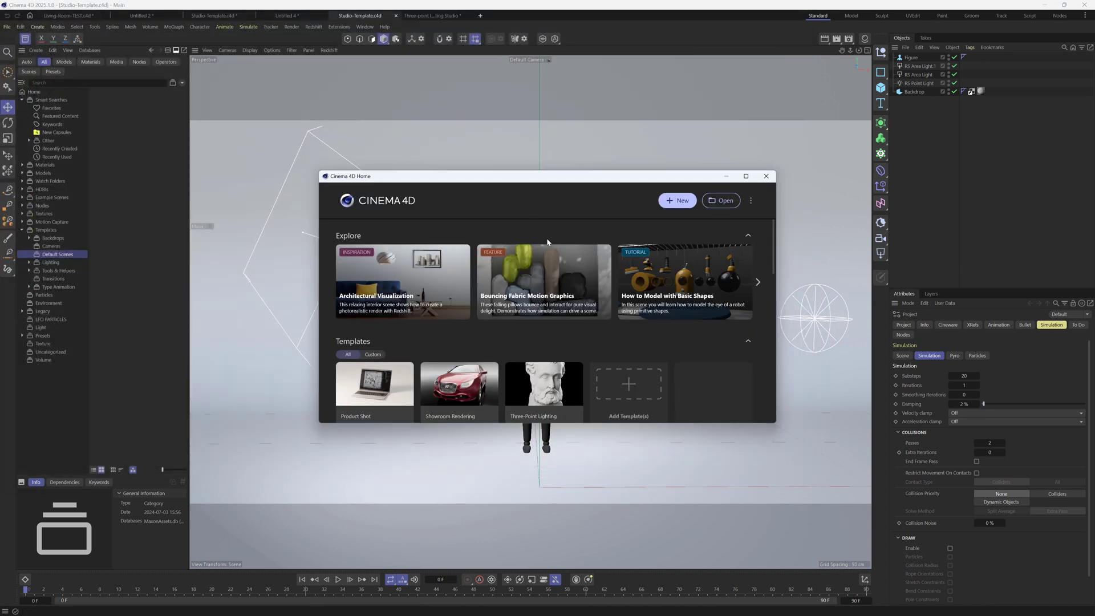
- Add the Studio-Template file to the Home dialog as a custom scene template and close the dialog
left_click(632, 382)
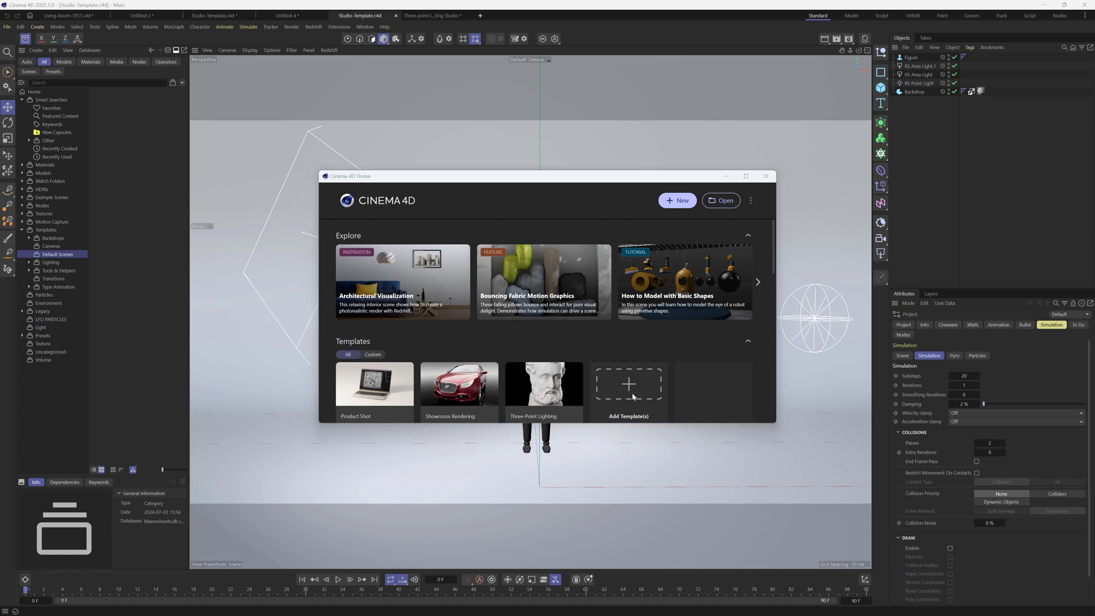
double_click(559, 227)
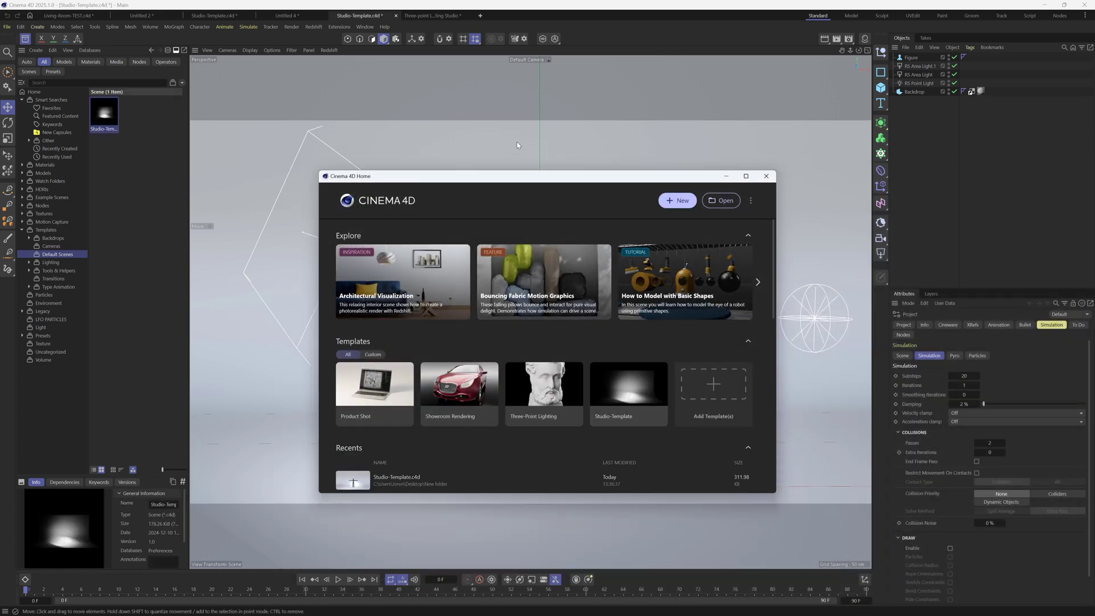
left_click_drag(521, 179, 481, 127)
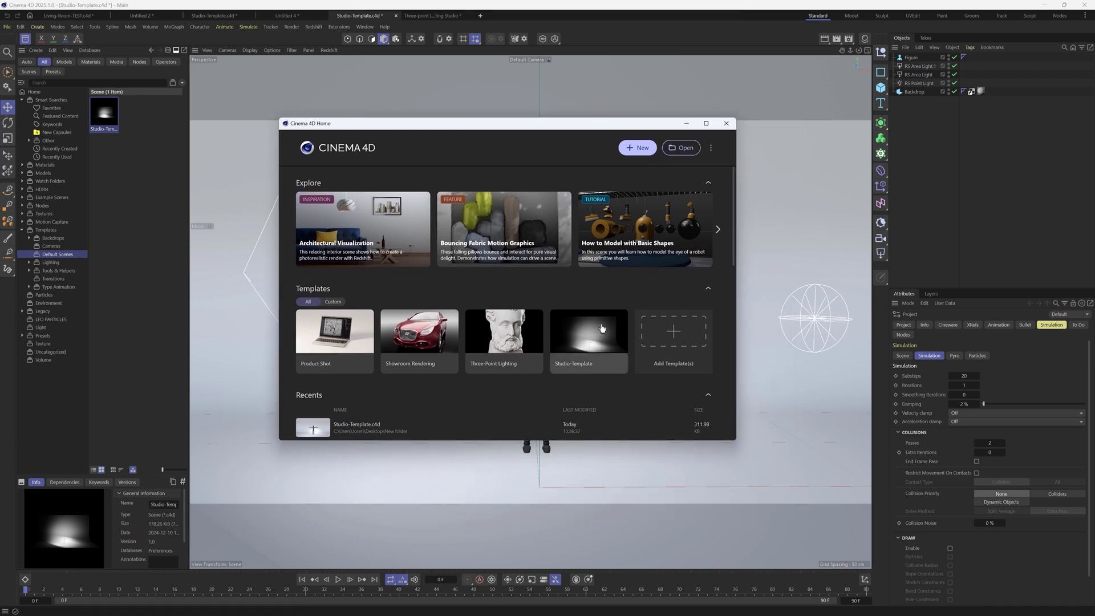
left_click_drag(453, 127, 453, 130)
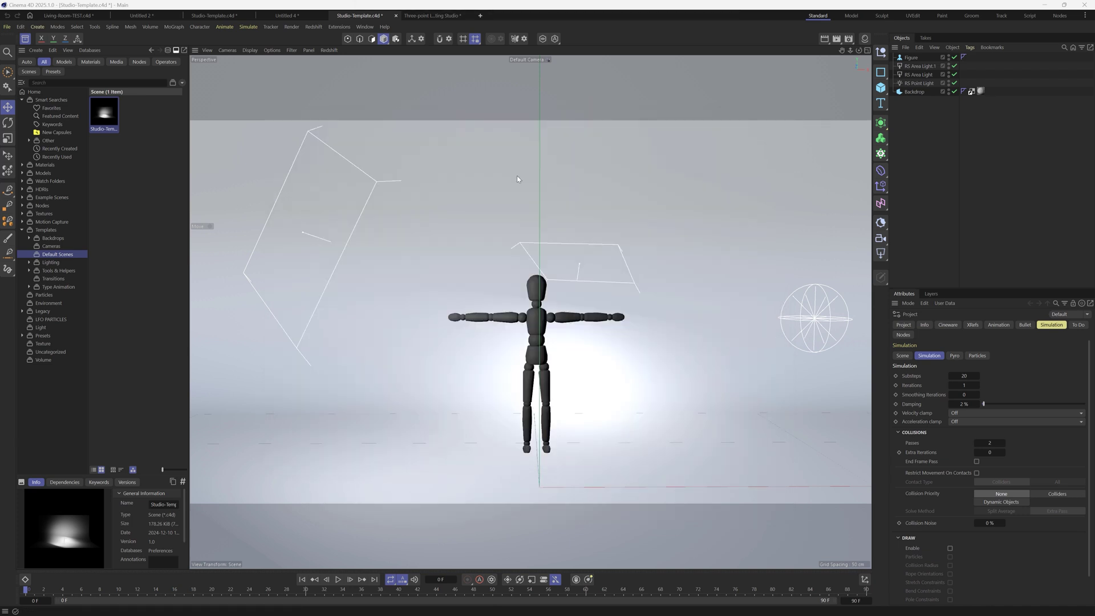
- Capture a screenshot of the figure viewport and set it as the preview image of the Studio-Template asset in Default Scenes
key("super+shift+s")
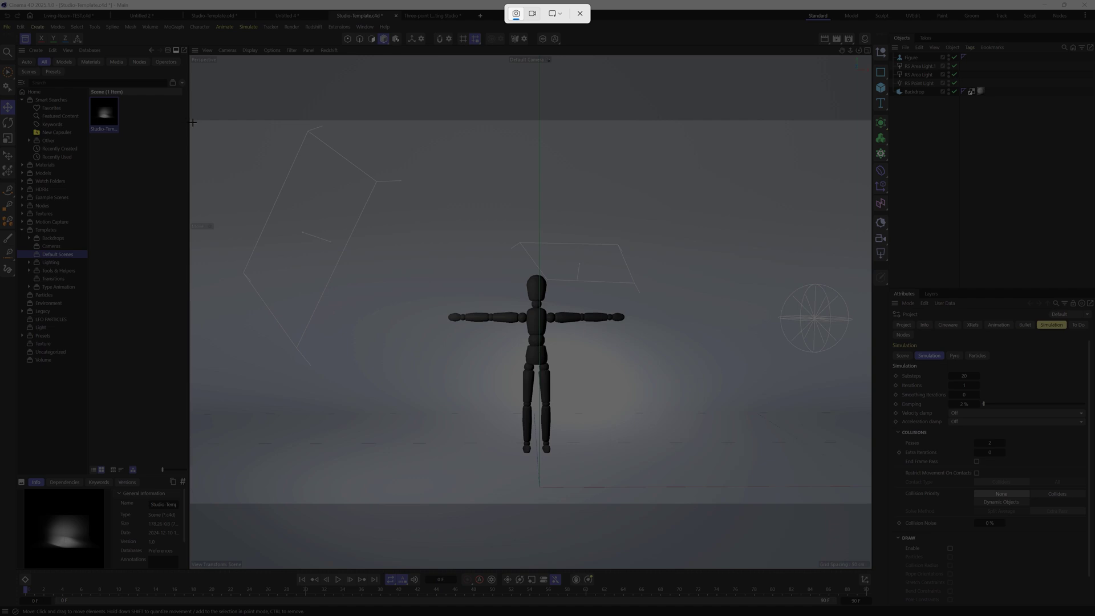
left_click_drag(192, 122, 870, 503)
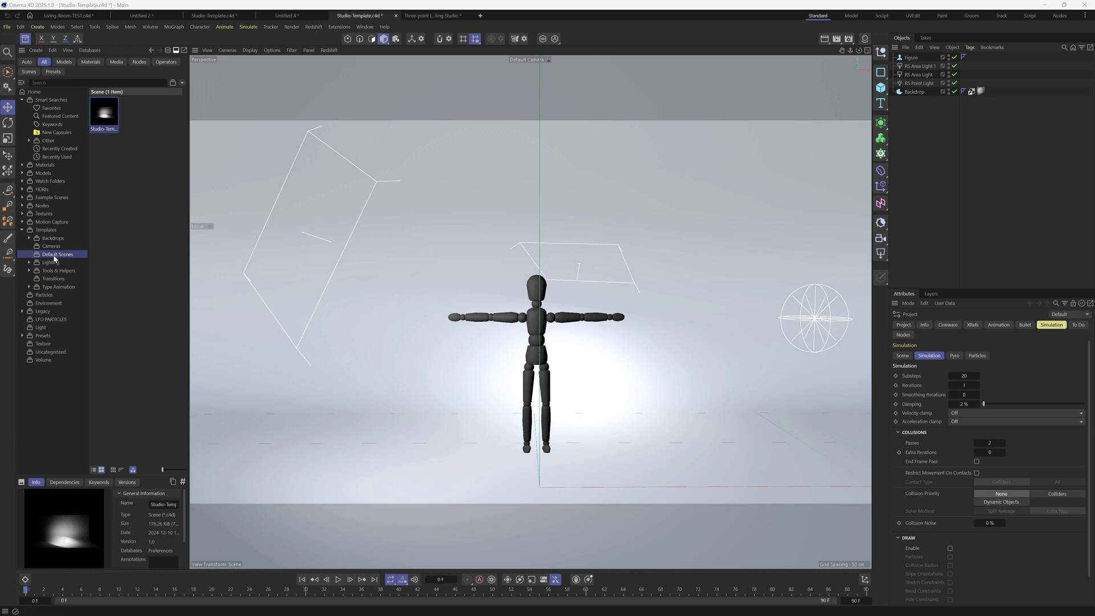
right_click(106, 116)
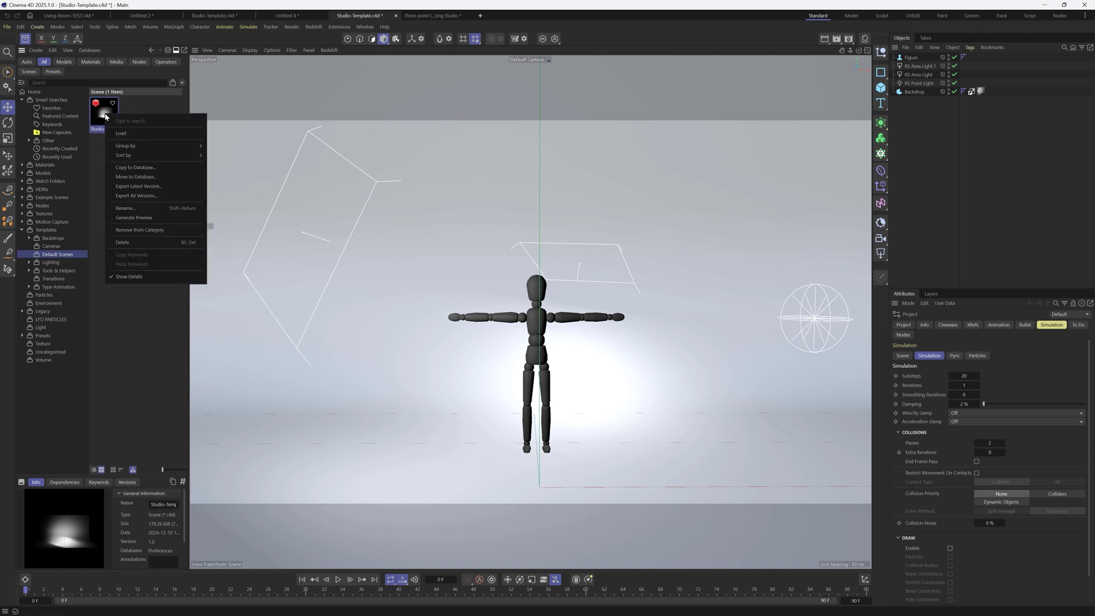
left_click(148, 338)
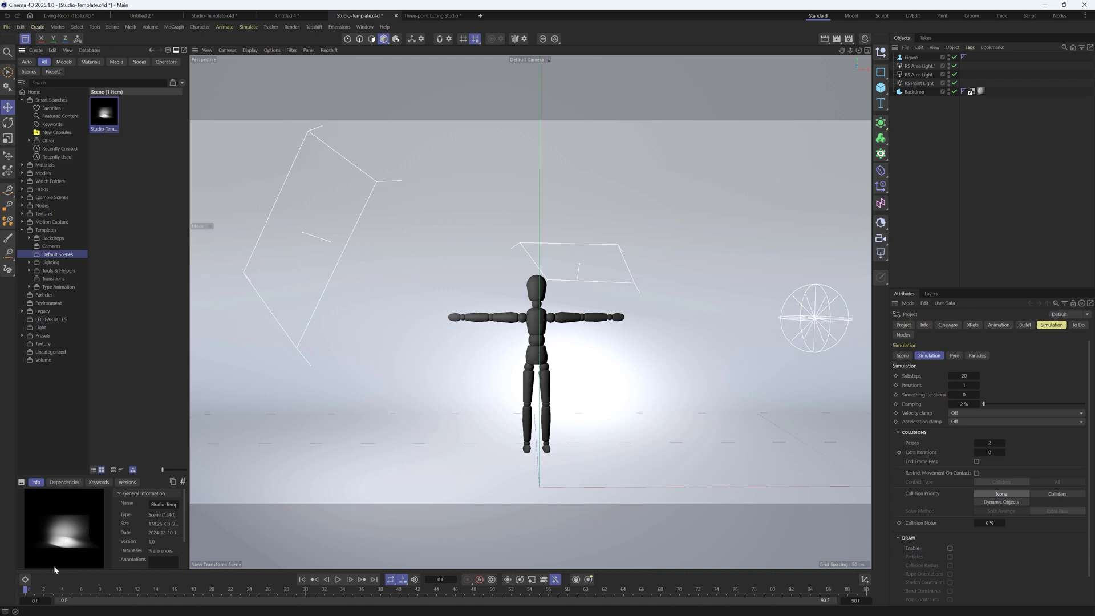
right_click(66, 528)
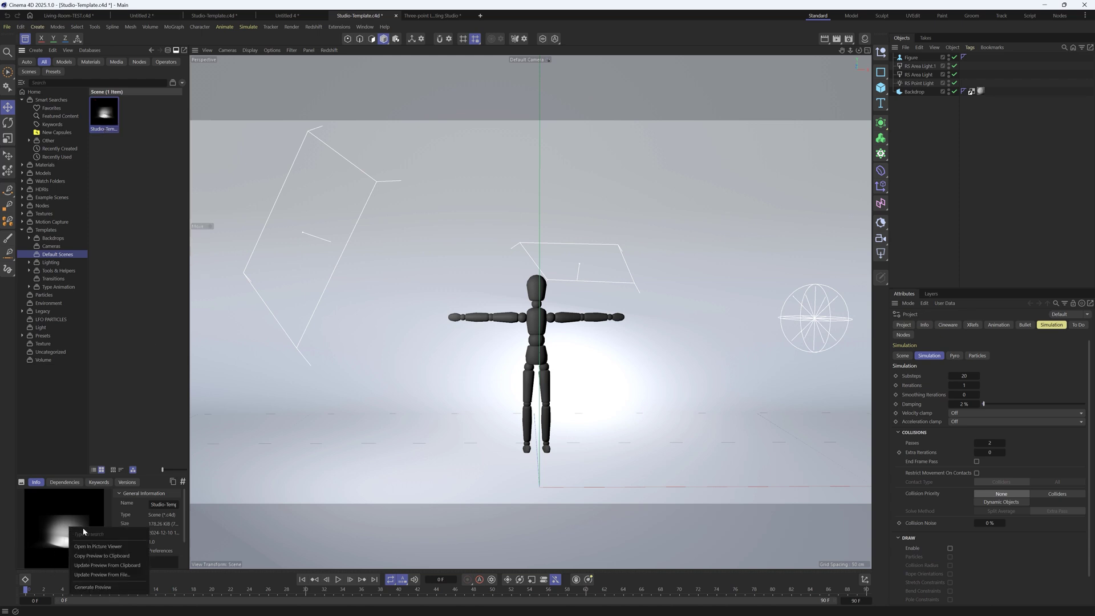
left_click(98, 572)
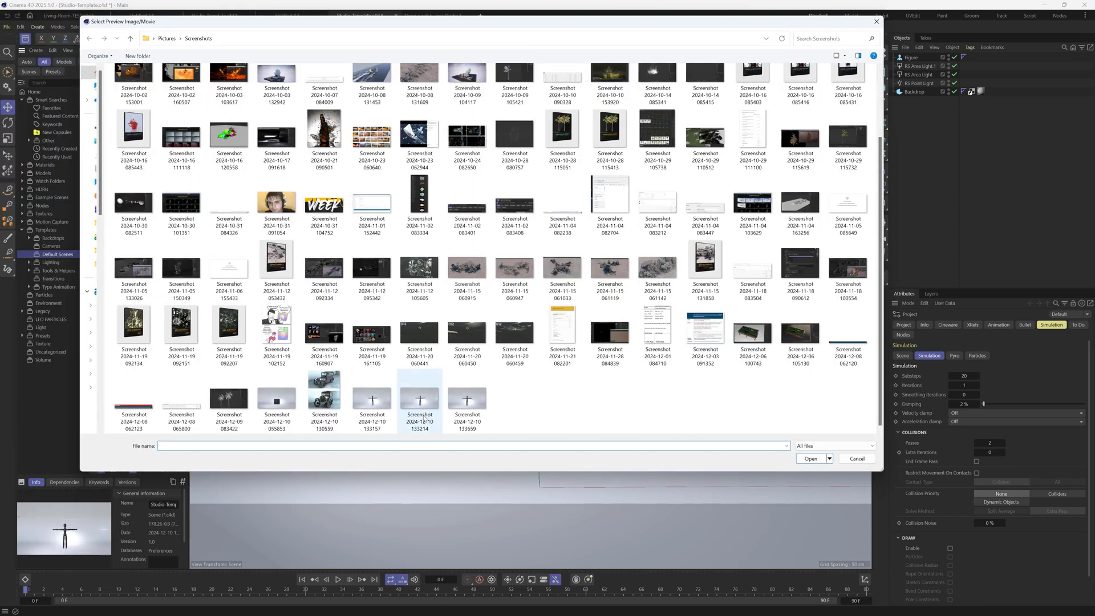
double_click(467, 400)
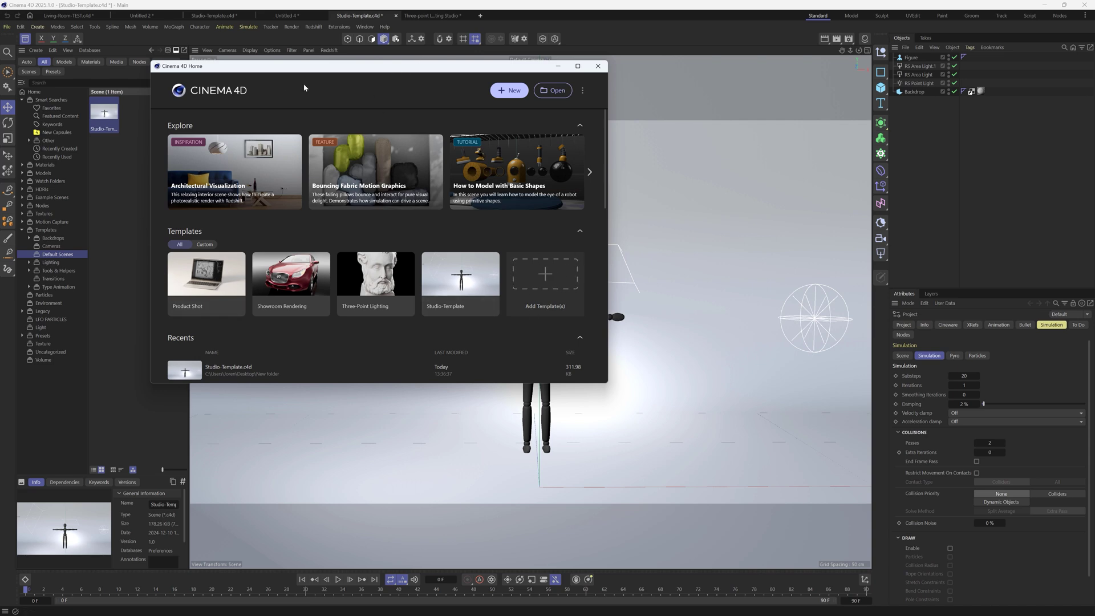
left_click_drag(366, 89, 383, 135)
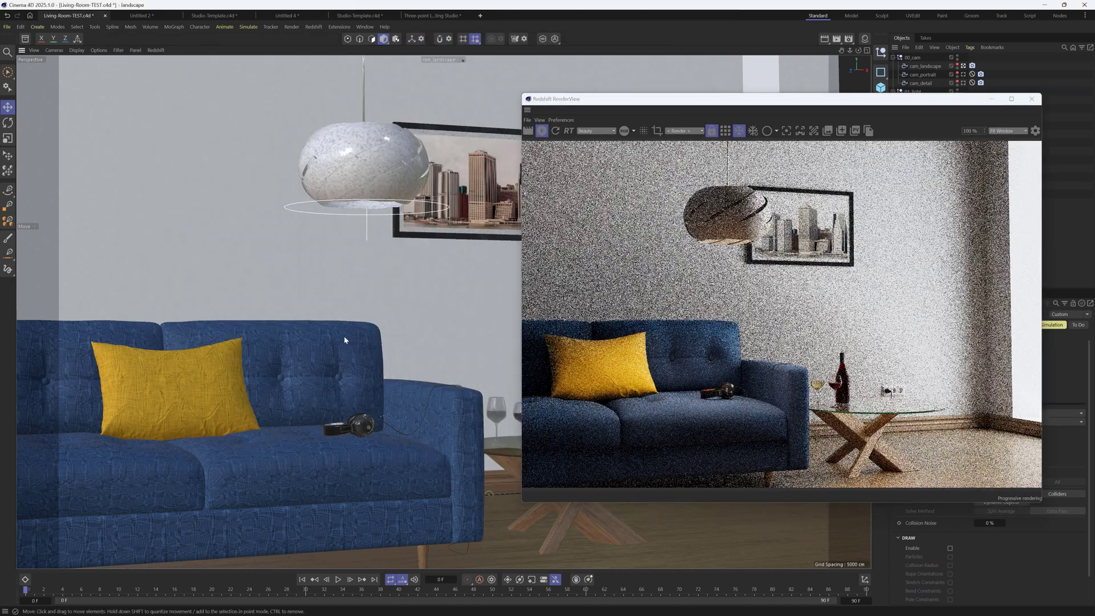
- Enable denoising with the OIDN engine in the Redshift render settings of the living room scene
left_click_drag(344, 341, 369, 366, "alt")
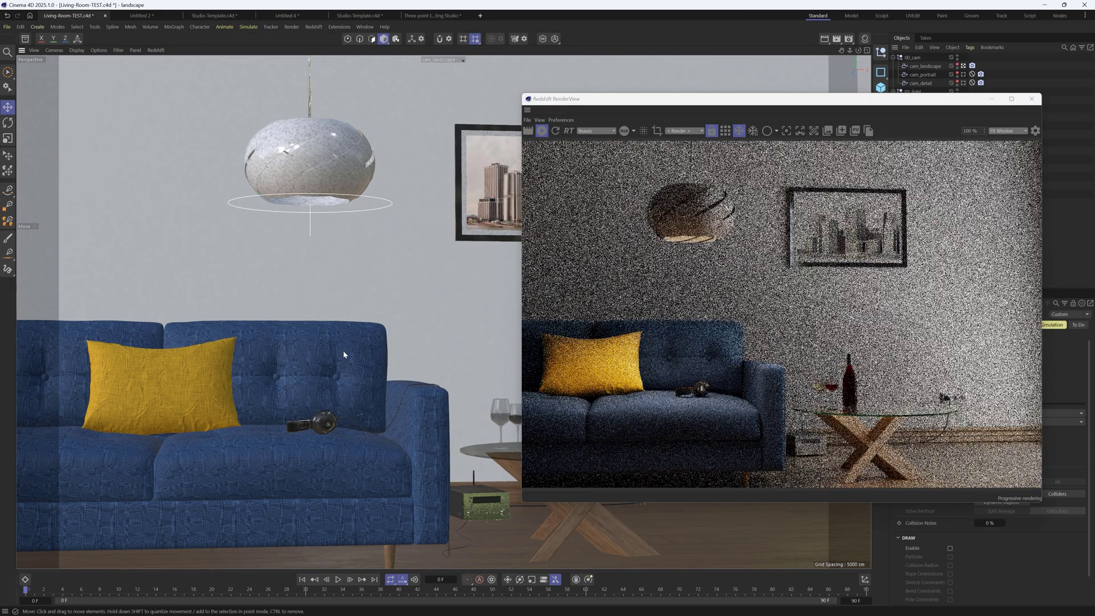
left_click_drag(330, 339, 464, 392, "alt")
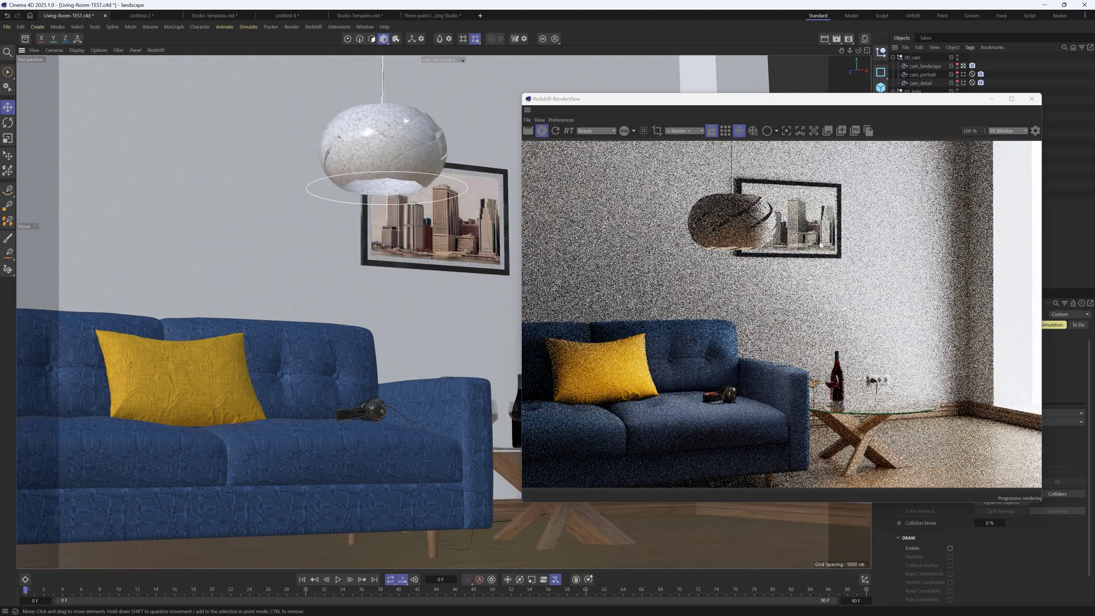
left_click(782, 118)
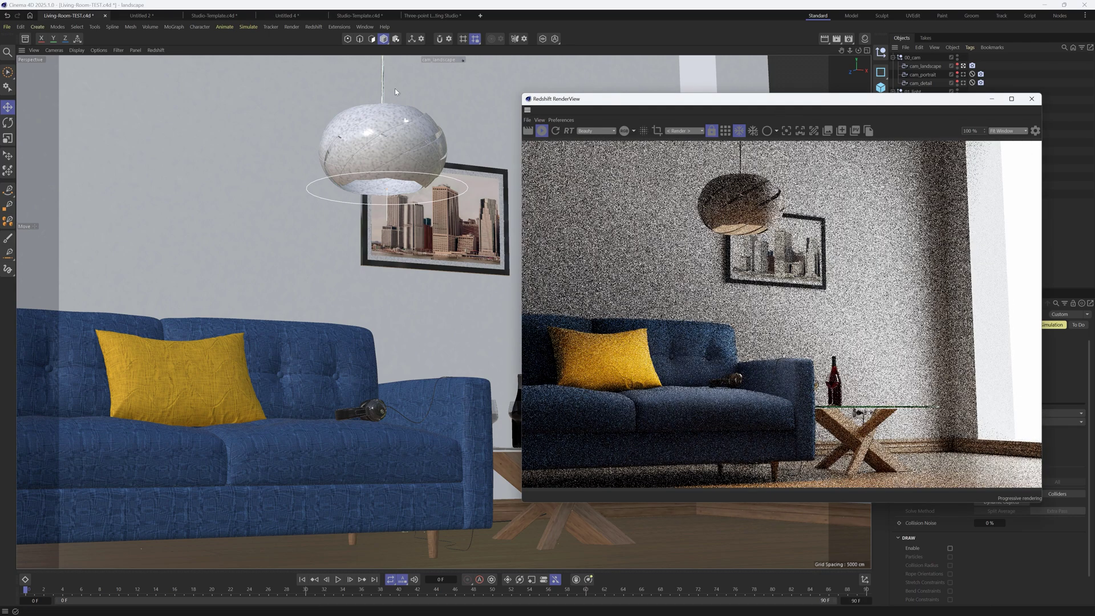
left_click_drag(711, 98, 231, 72)
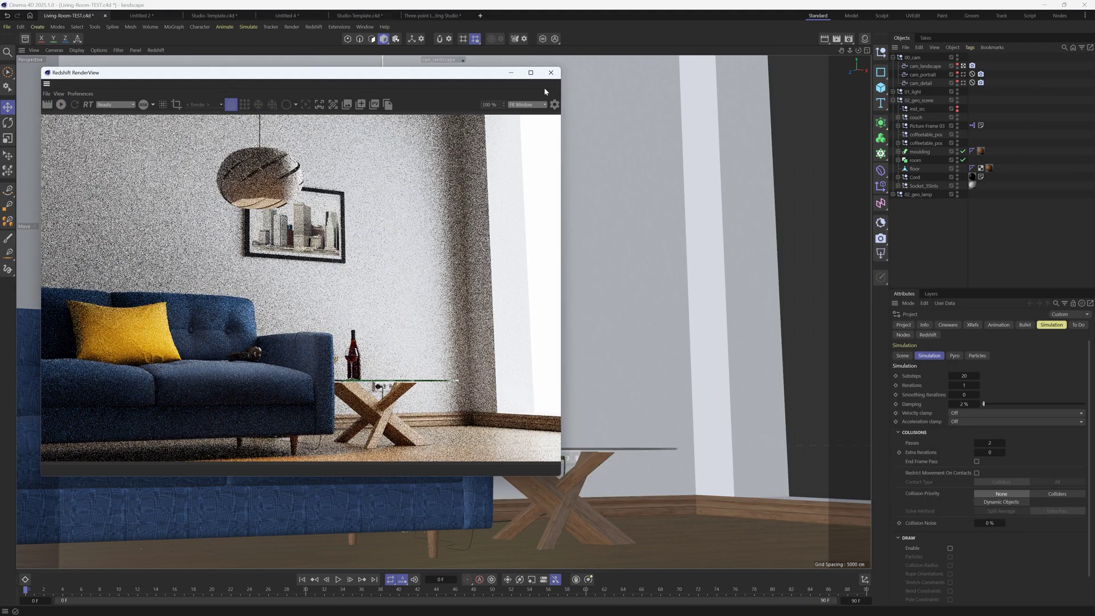
left_click(849, 38)
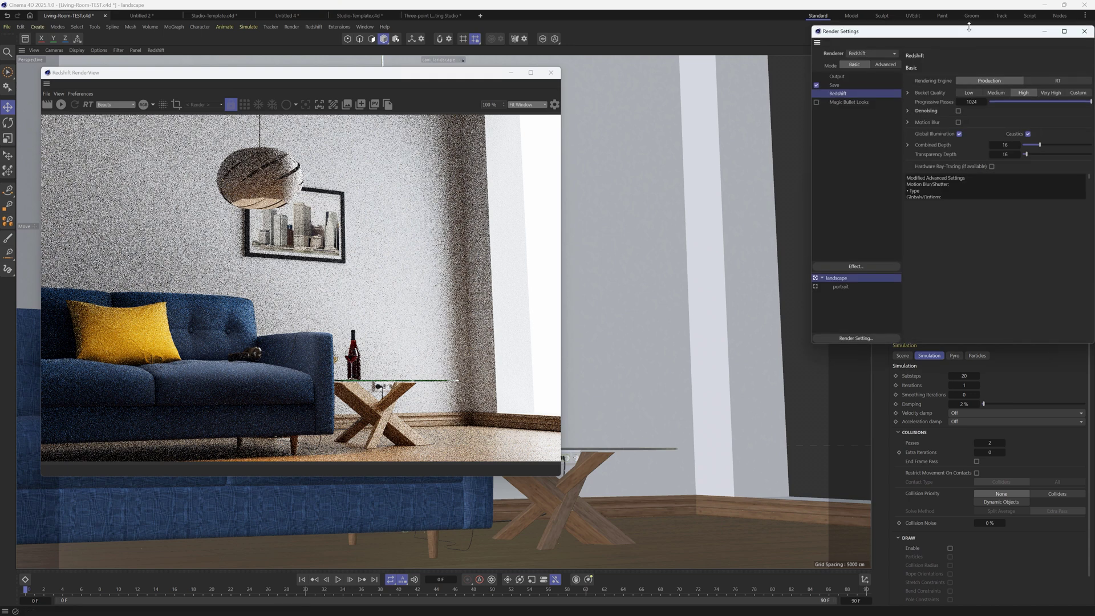
left_click_drag(965, 33, 719, 82)
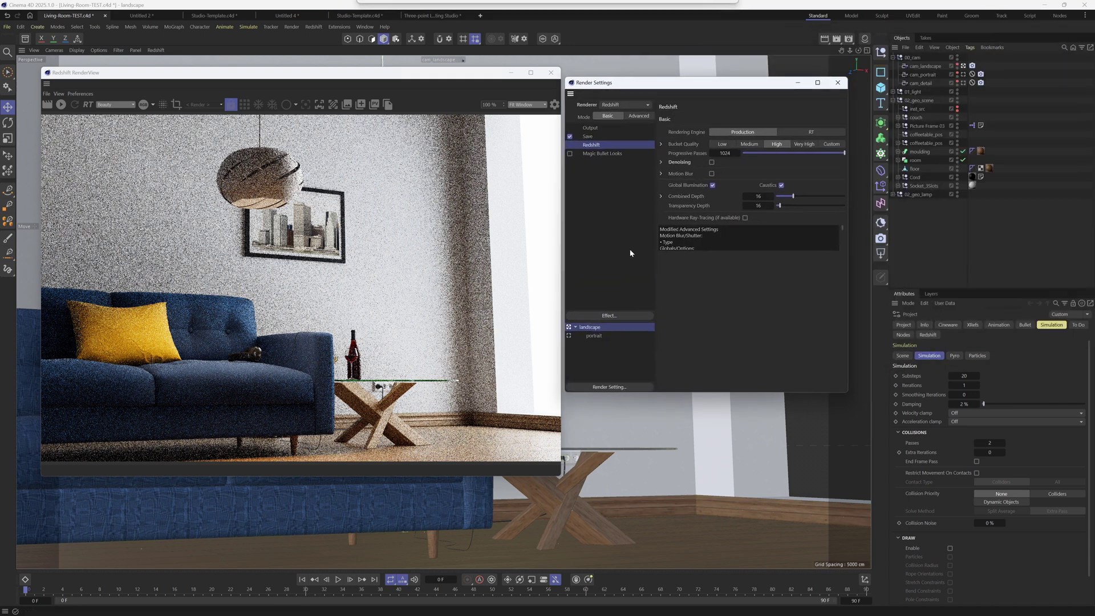
left_click(662, 162)
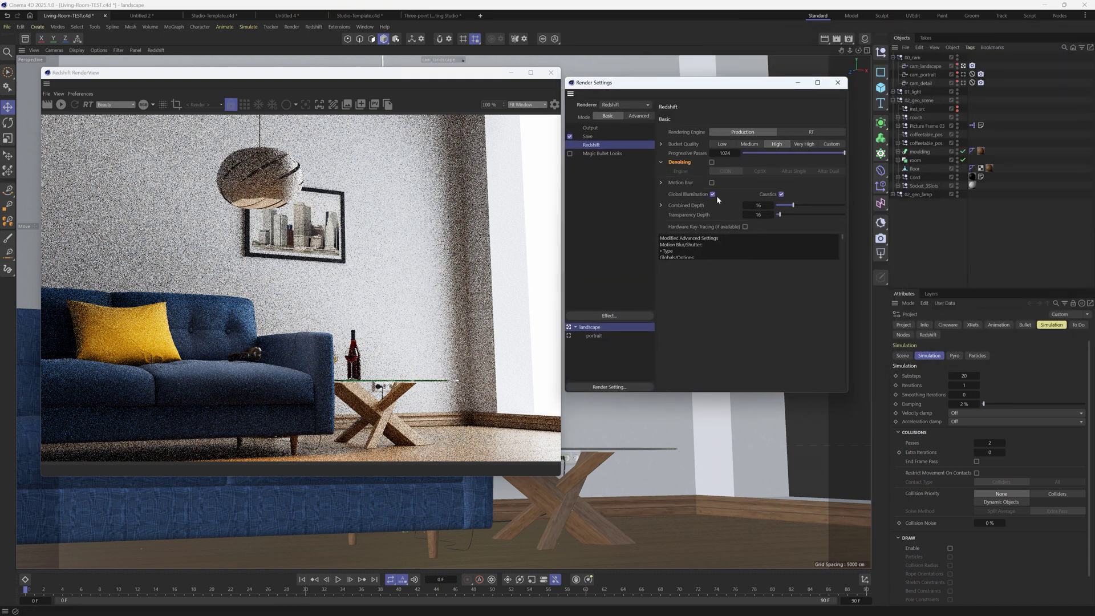
left_click(712, 163)
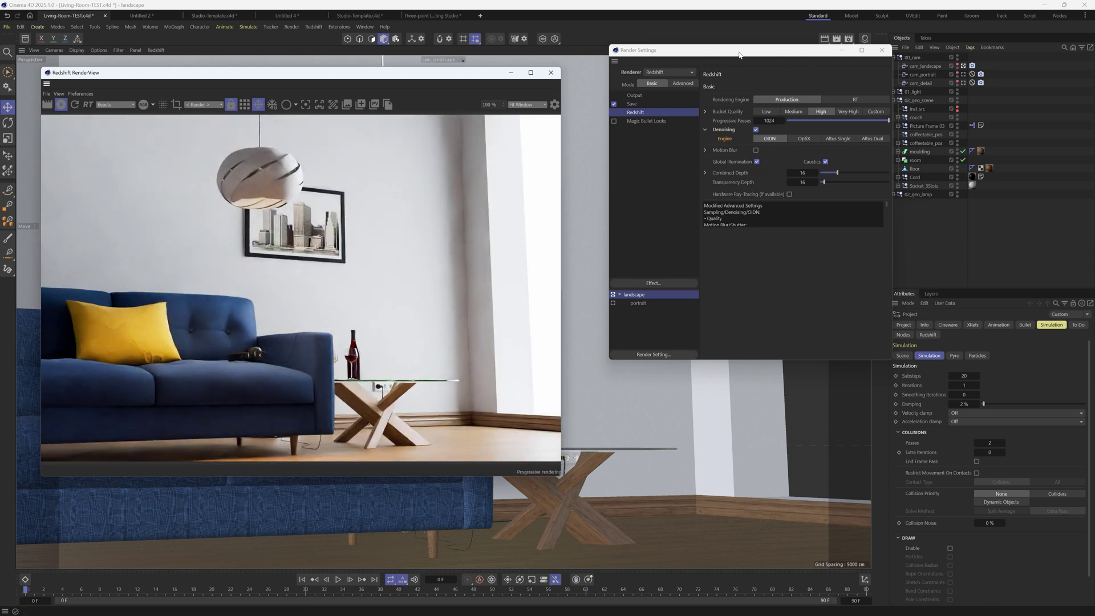
- Examine the denoised living room render and the advanced OIDN denoising options, and close the render settings
left_click_drag(740, 56, 1094, 97)
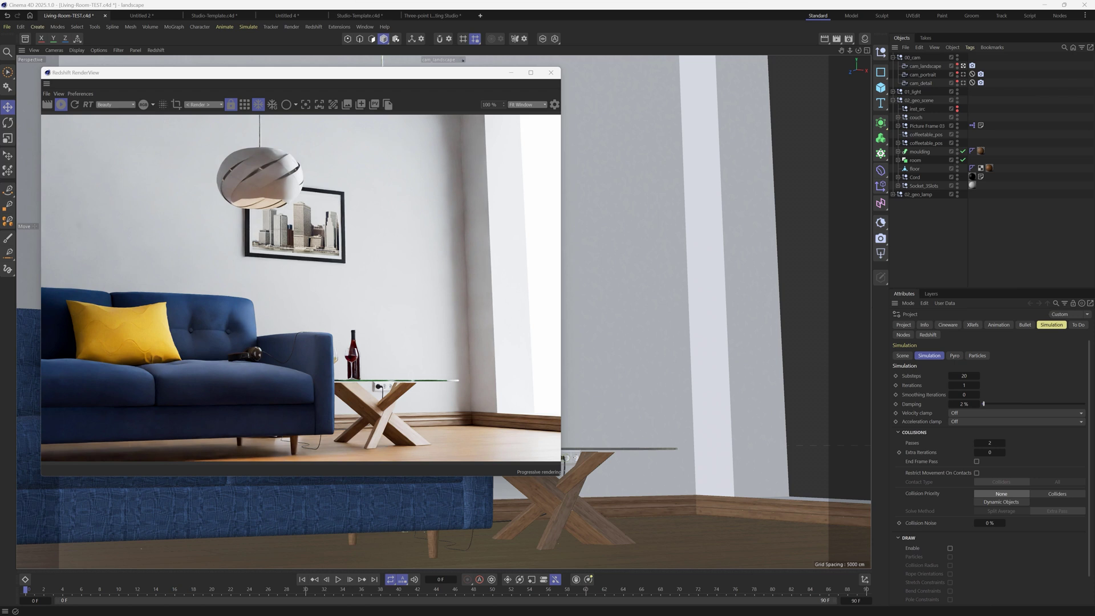
left_click_drag(453, 71, 600, 68)
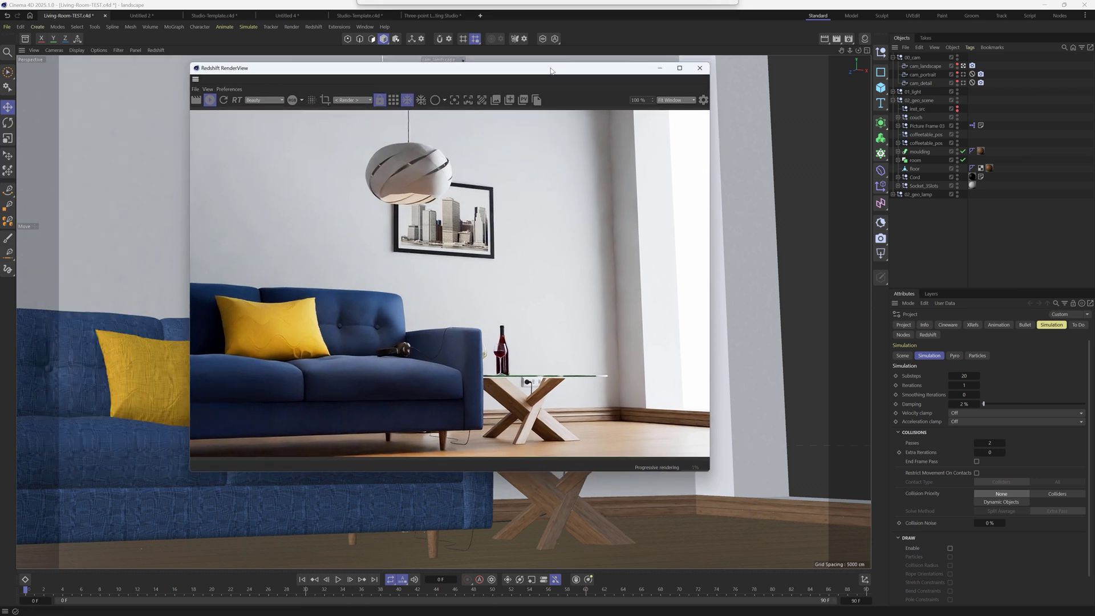
left_click_drag(461, 63, 368, 90)
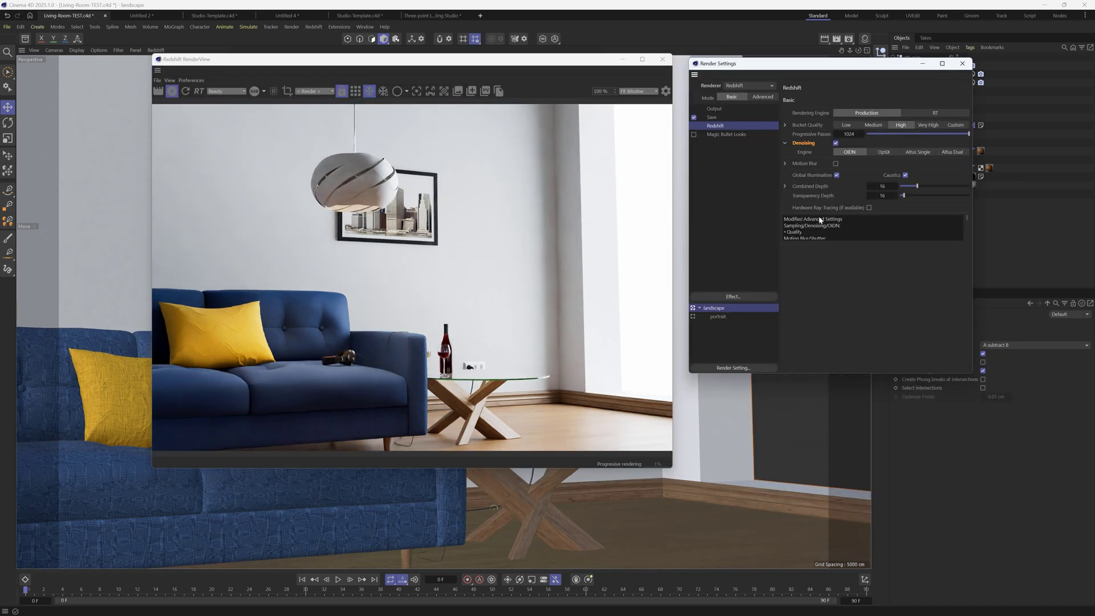
left_click(762, 97)
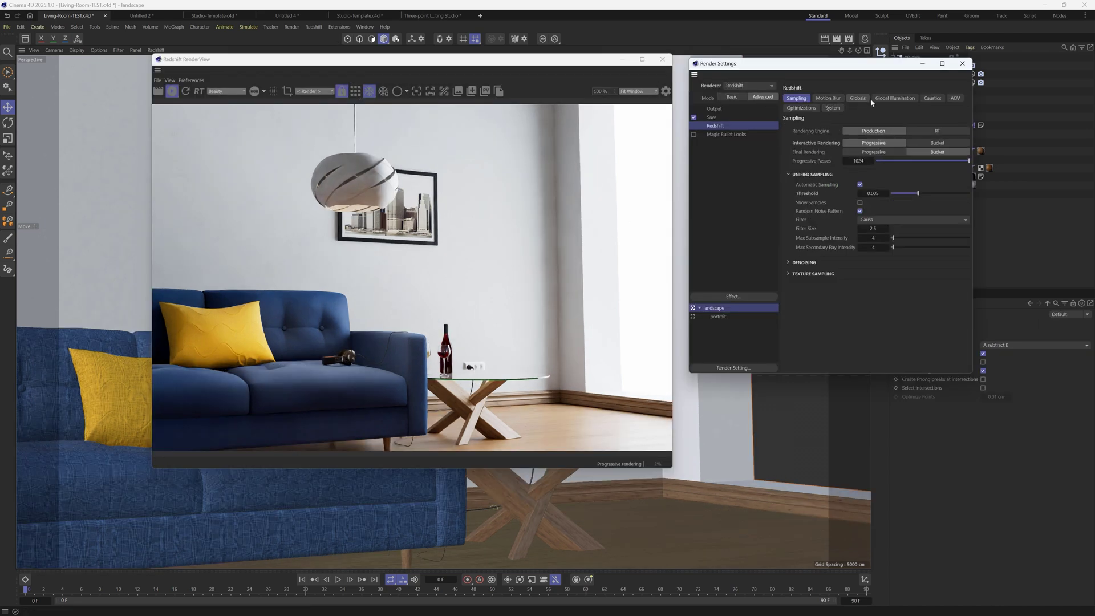
left_click(799, 262)
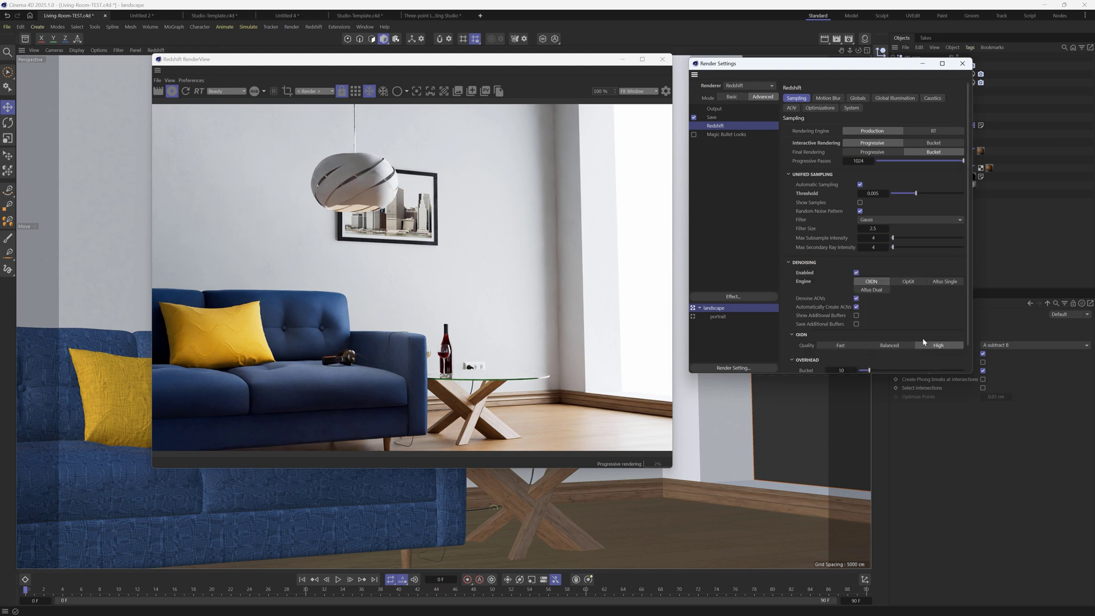
left_click(713, 118)
left_click(962, 63)
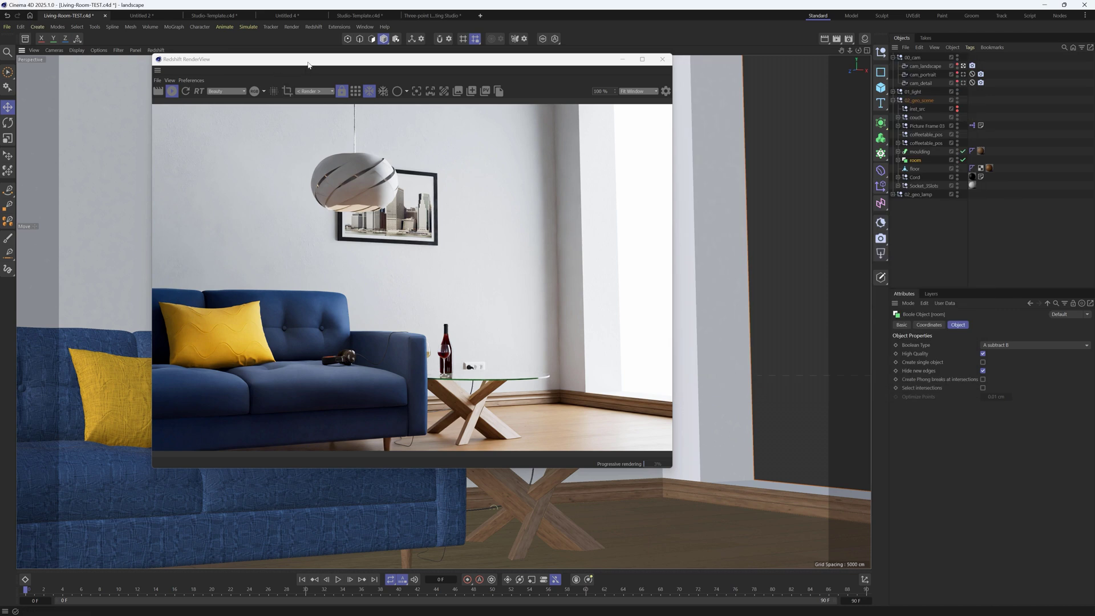
- Orbit the living room camera beside the live render to examine how denoising updates as the view changes
left_click_drag(308, 66, 633, 73)
left_click_drag(236, 363, 312, 379, "alt")
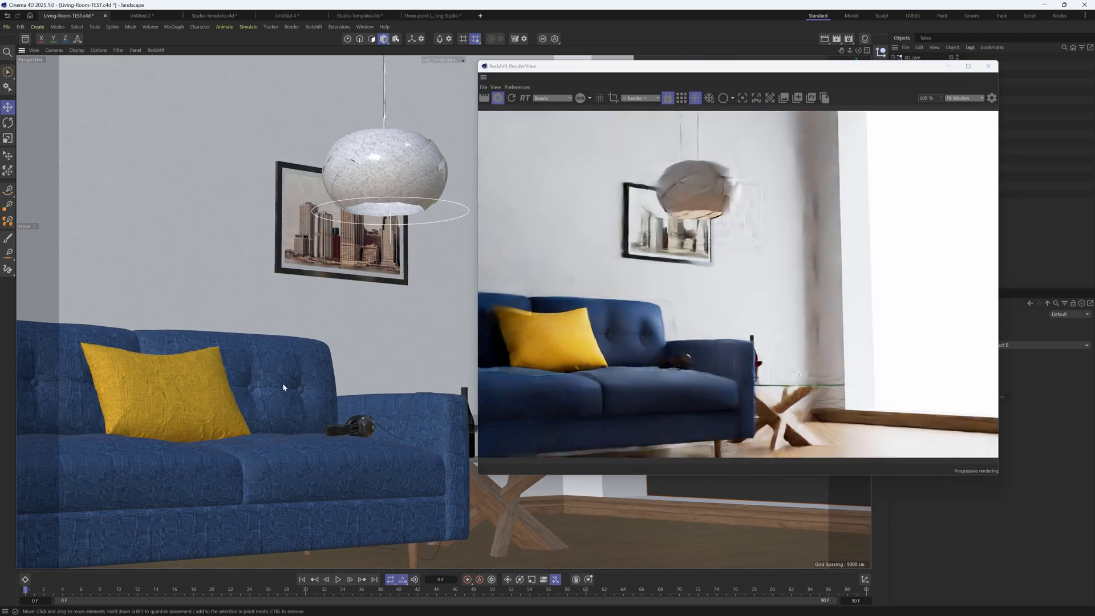
left_click_drag(301, 379, 334, 395, "alt")
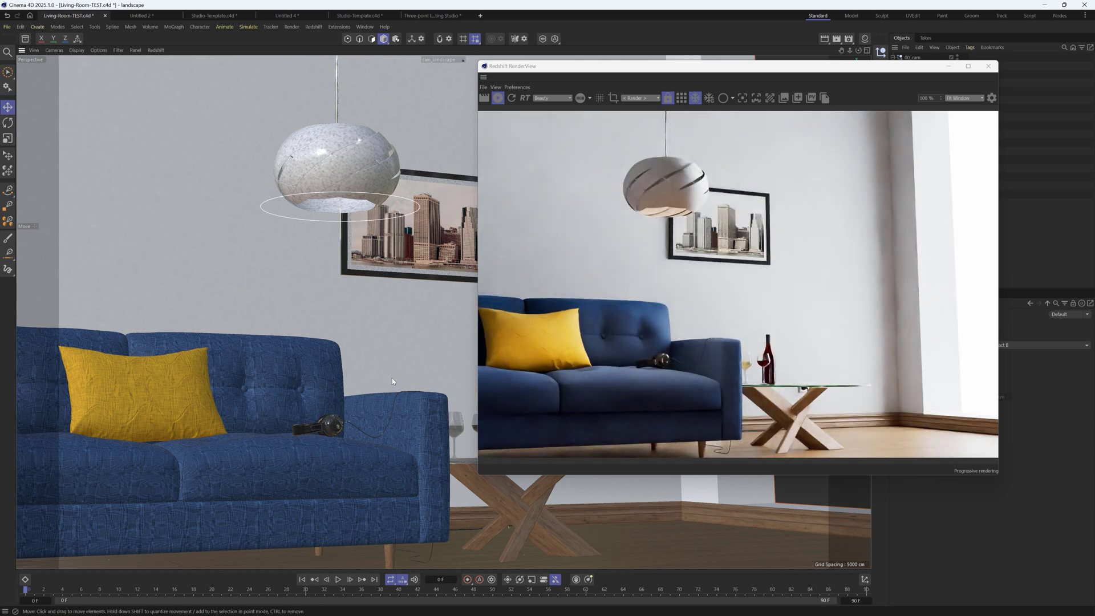
left_click_drag(392, 379, 383, 412, "alt")
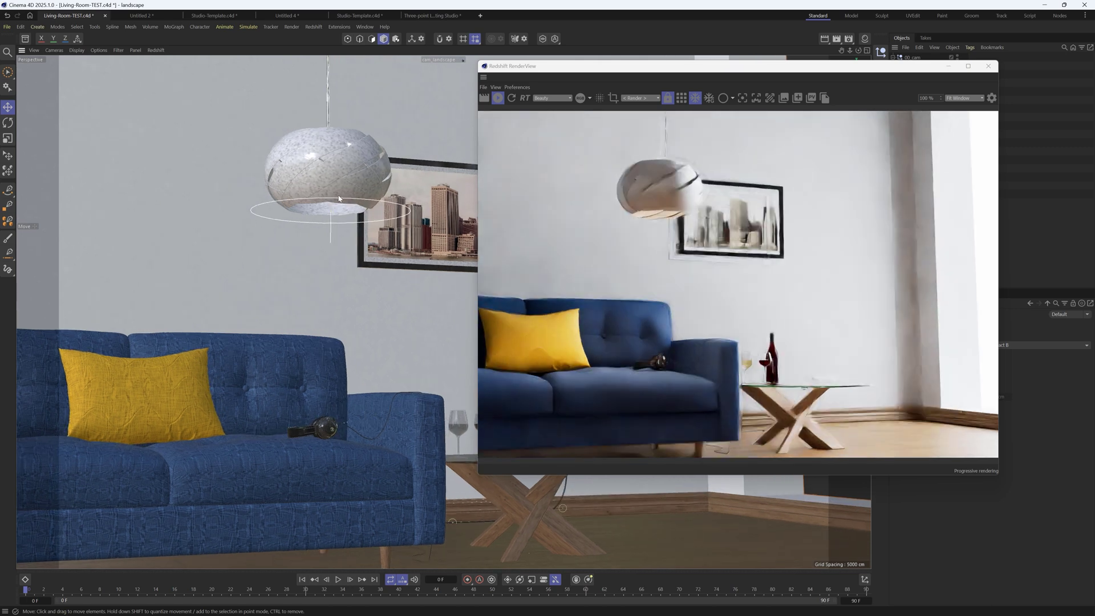
left_click_drag(302, 363, 341, 371, "alt")
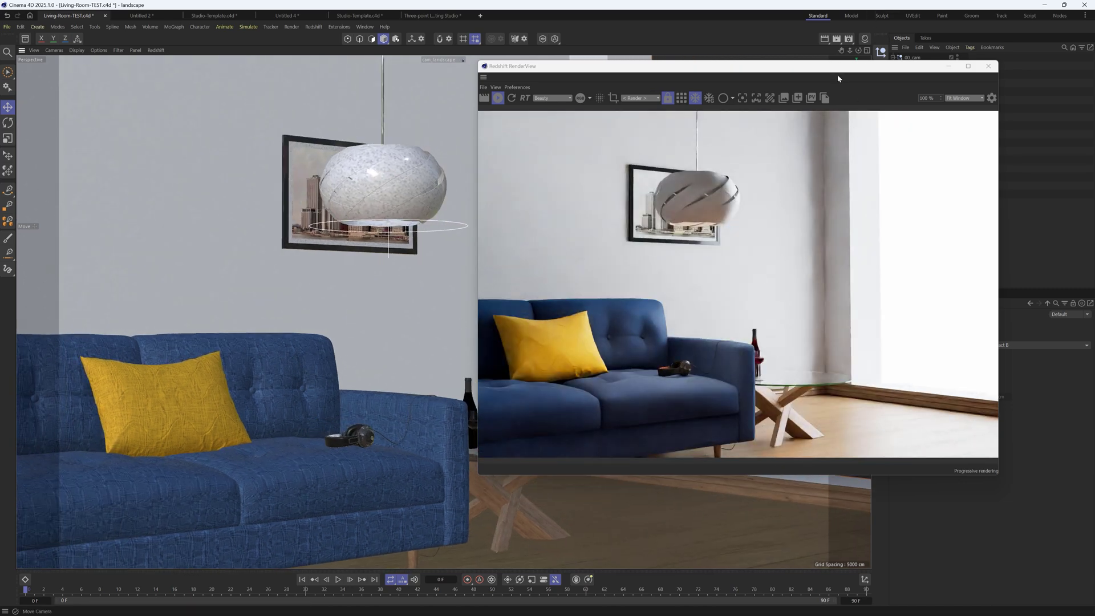
- Orbit and dolly the view toward the pendant lamp and sofa to examine how the denoised live render refreshes
left_click_drag(266, 359, 237, 353, "alt")
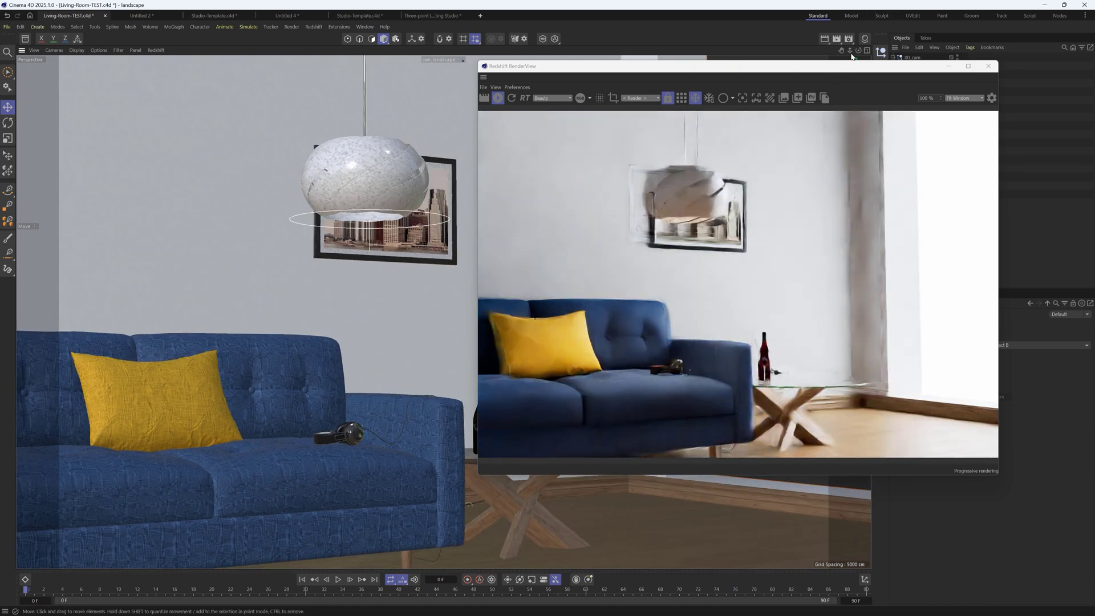
left_click_drag(849, 51, 843, 56)
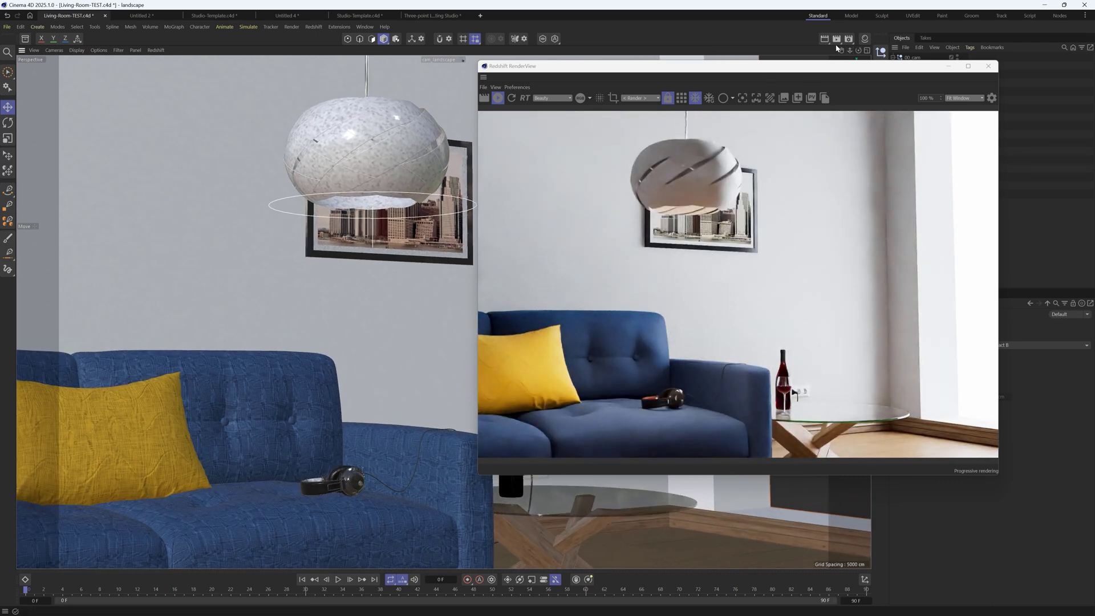
left_click_drag(850, 51, 846, 51)
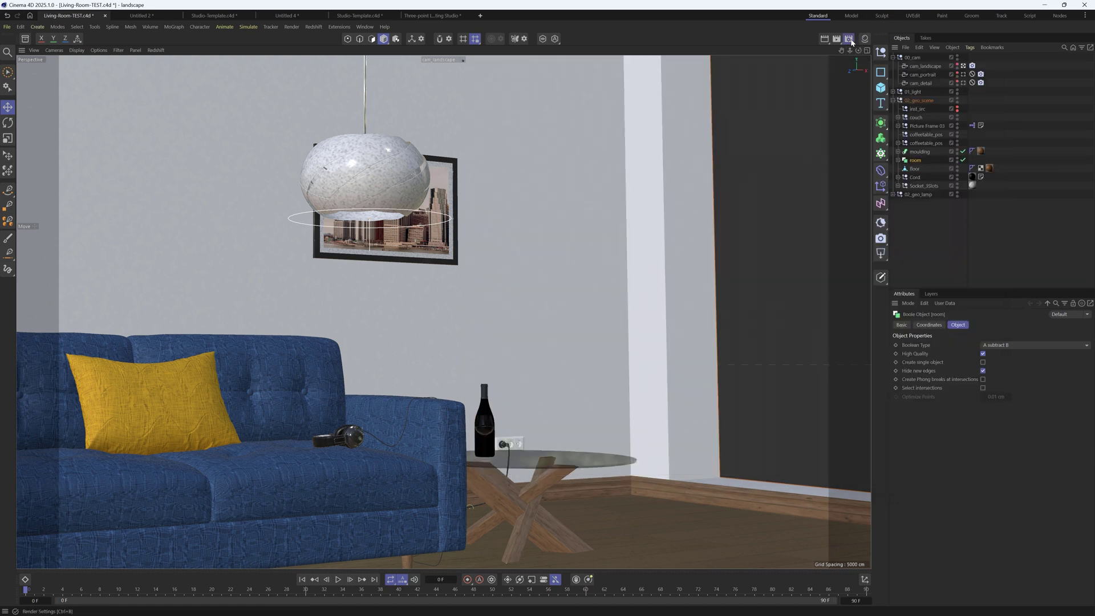
- Enter the custom frame list "2, 4-9, 21" in the landscape render setting's output options
left_click(848, 38)
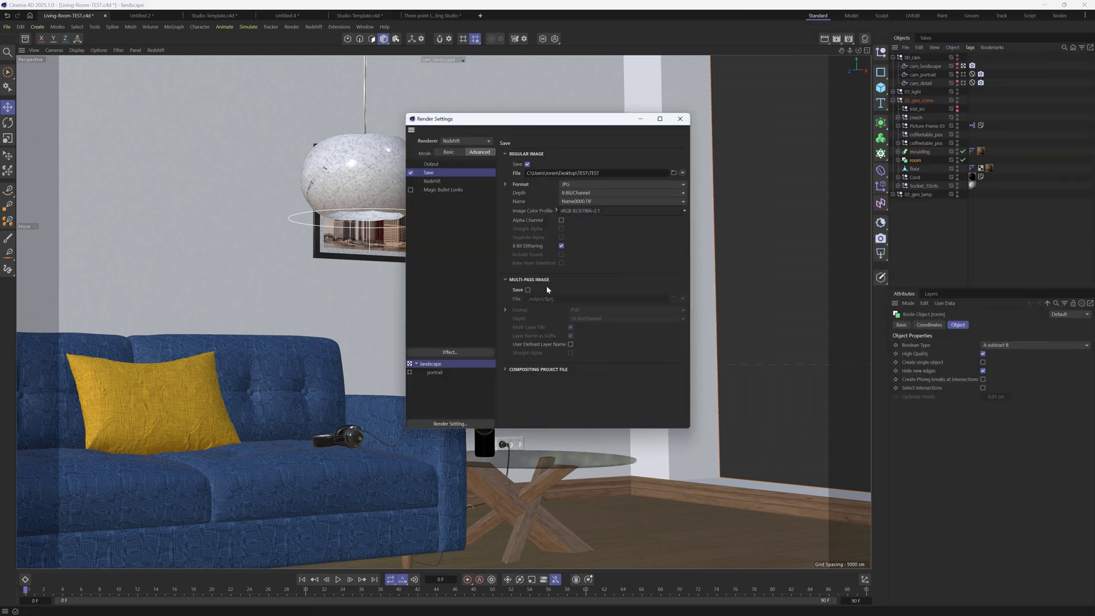
left_click(432, 164)
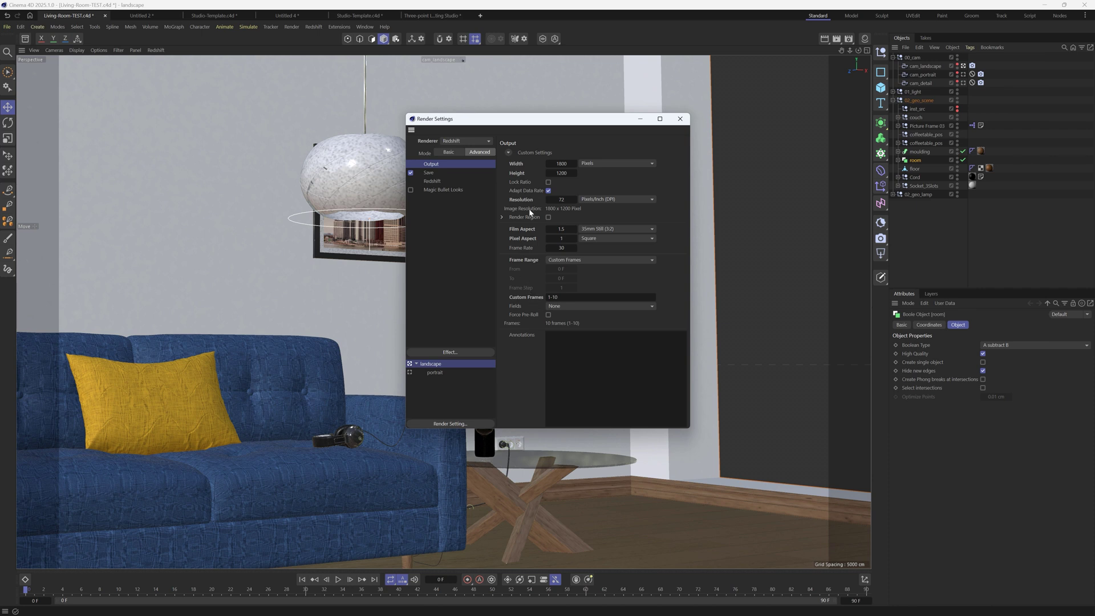
left_click(524, 298)
left_click_drag(561, 297, 542, 299)
key("BackSpace")
key("Return")
left_click(616, 296)
type("2, 4-9, 21")
key("Tab")
- Replace the custom frame list of the landscape render setting with the range 1-10
left_click(591, 297)
key("BackSpace")
key("Return")
left_click(565, 307)
left_click(567, 298)
left_click(567, 297)
type("1")
type("1-10")
key("Tab")
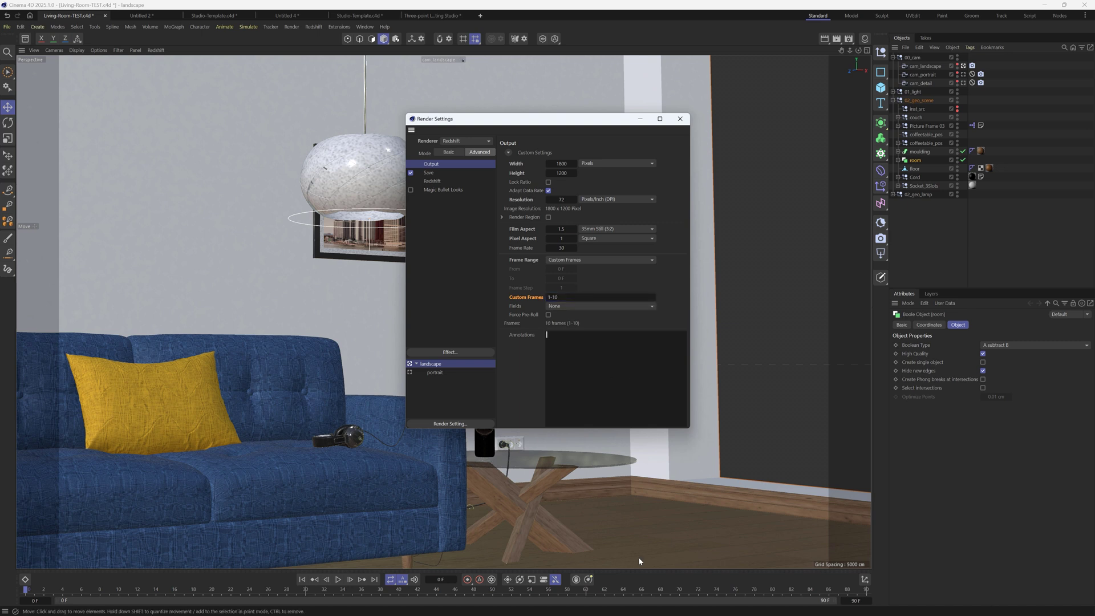
- Start a Picture Viewer render of the custom frames to examine the file overwrite options, and dismiss the prompt
mouse_move(491, 608)
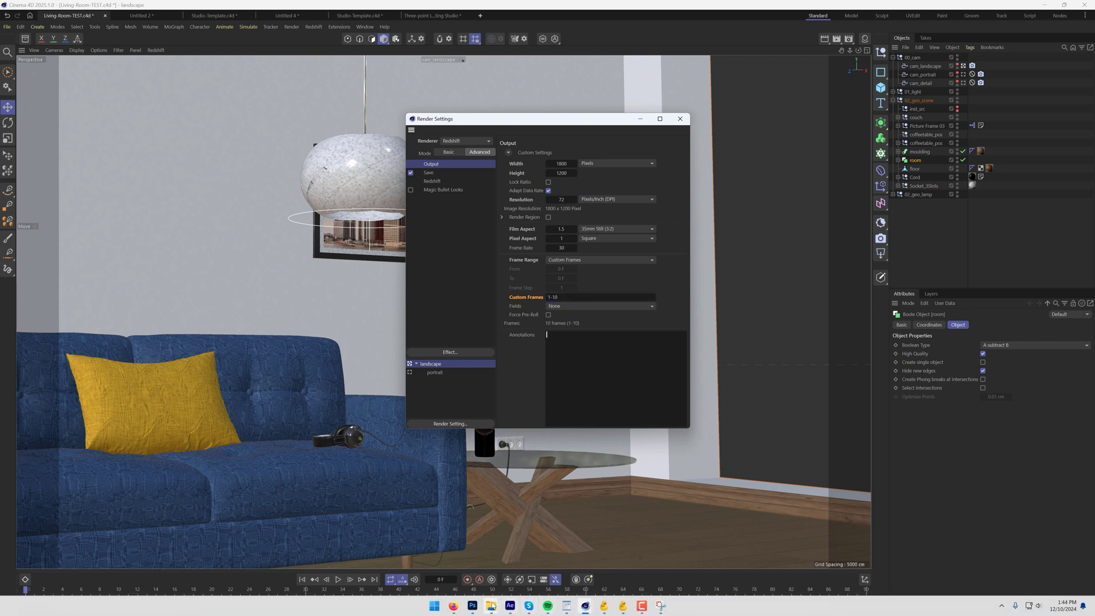
left_click(837, 38)
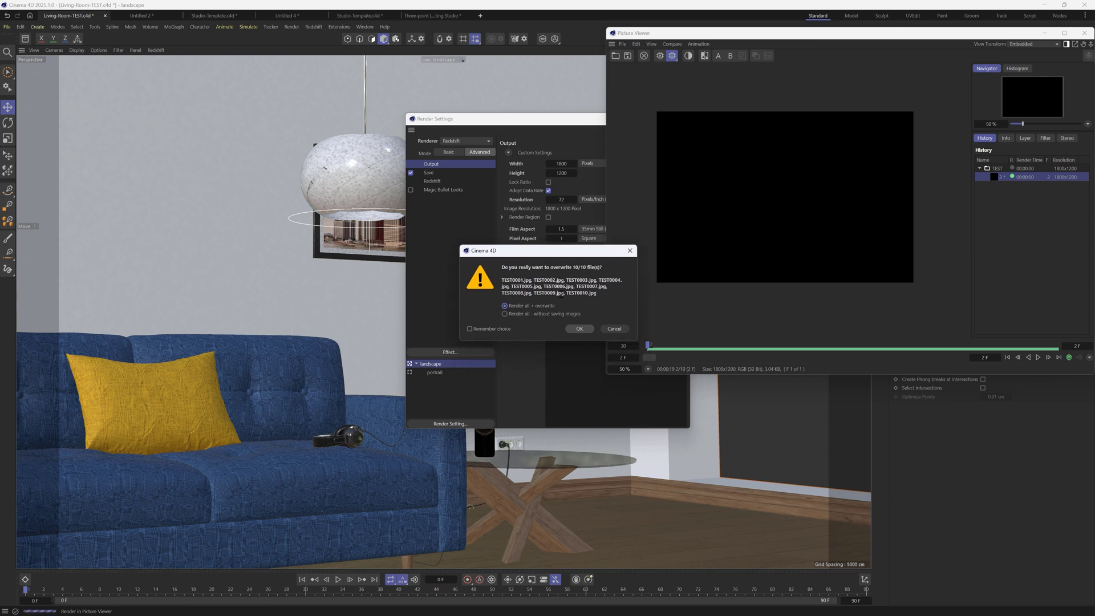
left_click(579, 329)
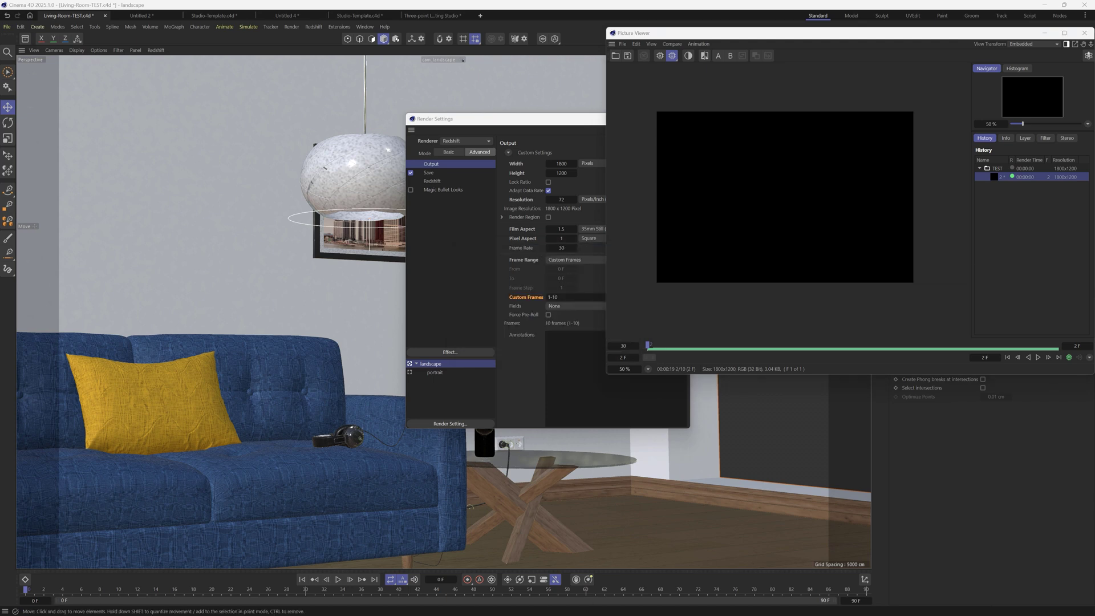
- Switch to File Explorer, delete images TEST0001, TEST0002, TEST0005, TEST0009 and TEST0010 from the TEST folder, and move the window aside
left_click_drag(587, 615, 451, 208)
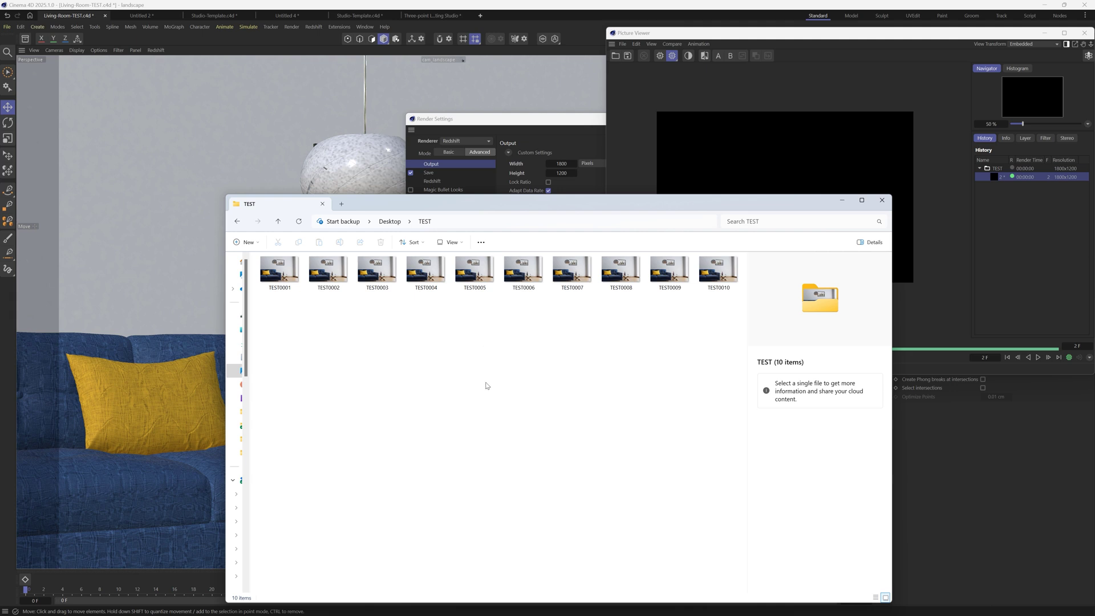
left_click(475, 277)
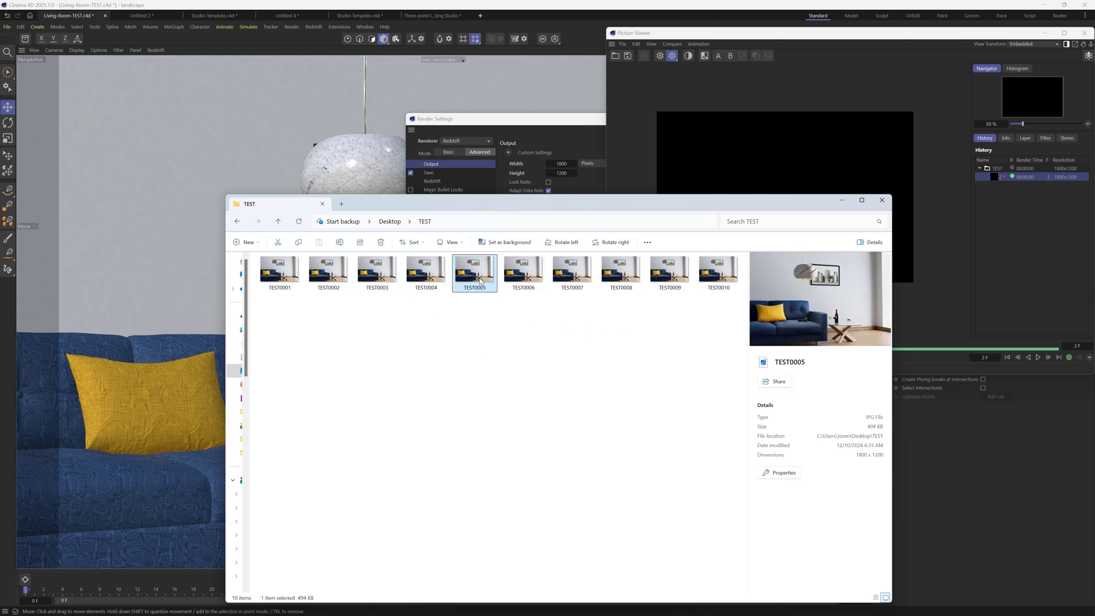
key("Delete")
left_click(670, 272)
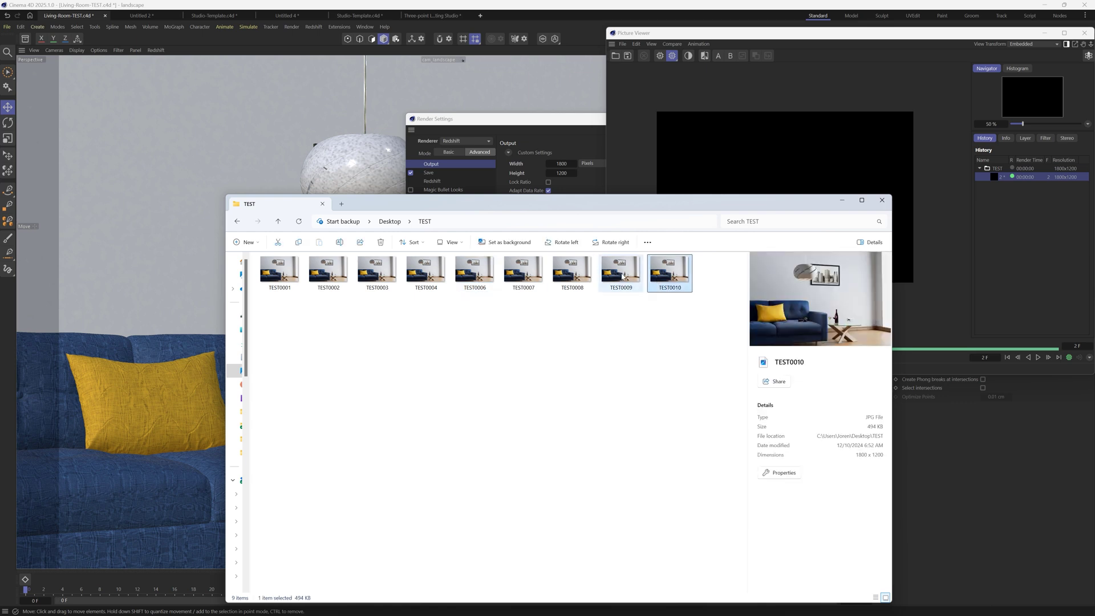
left_click(621, 276, "ctrl")
key("Delete")
left_click(280, 271)
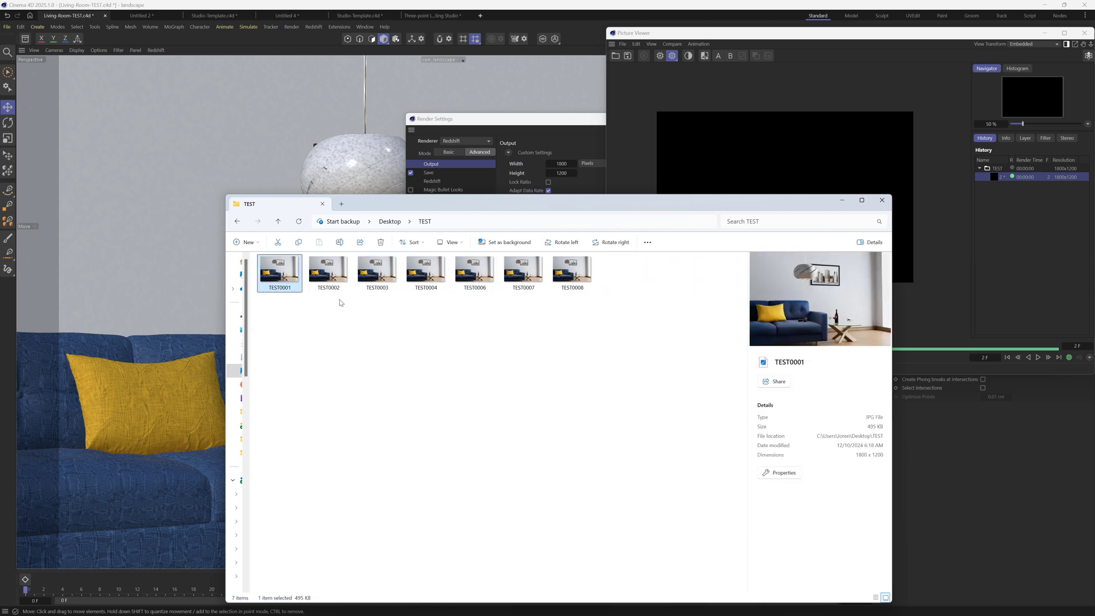
left_click(328, 270, "ctrl")
key("Delete")
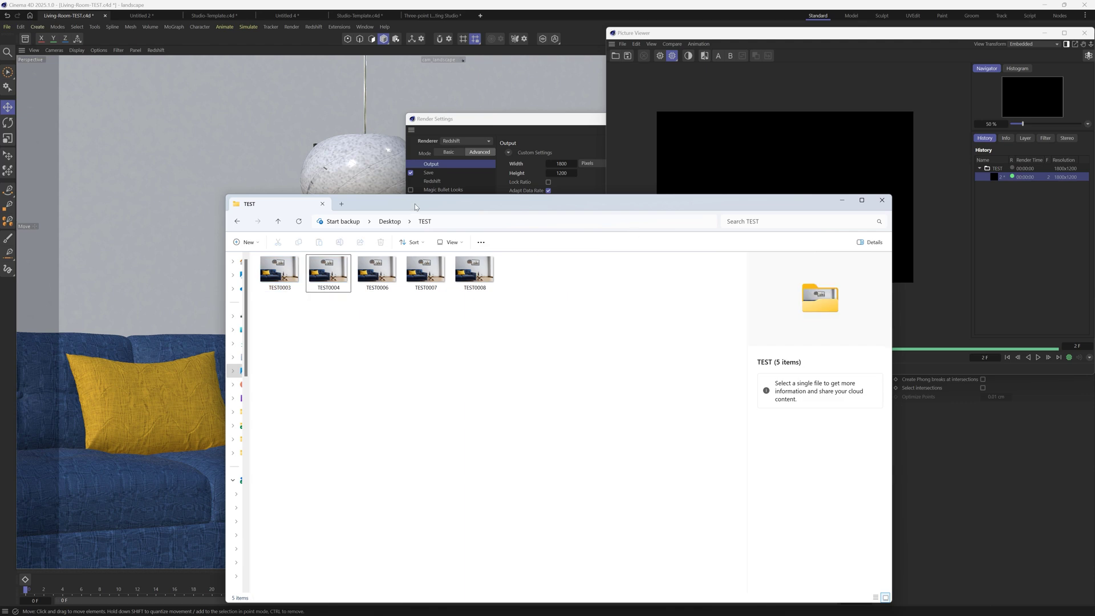
left_click_drag(415, 203, 1094, 203)
- Start rendering only the 5 missing frames to the Picture Viewer, and stop the render and close the viewer
left_click_drag(829, 34, 599, 101)
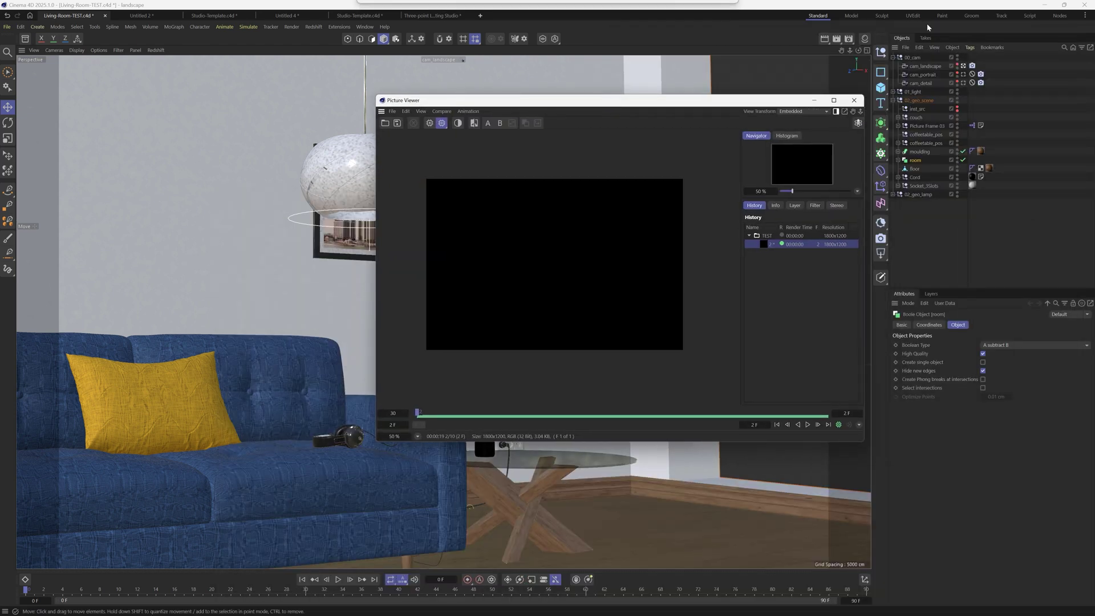
left_click(837, 38)
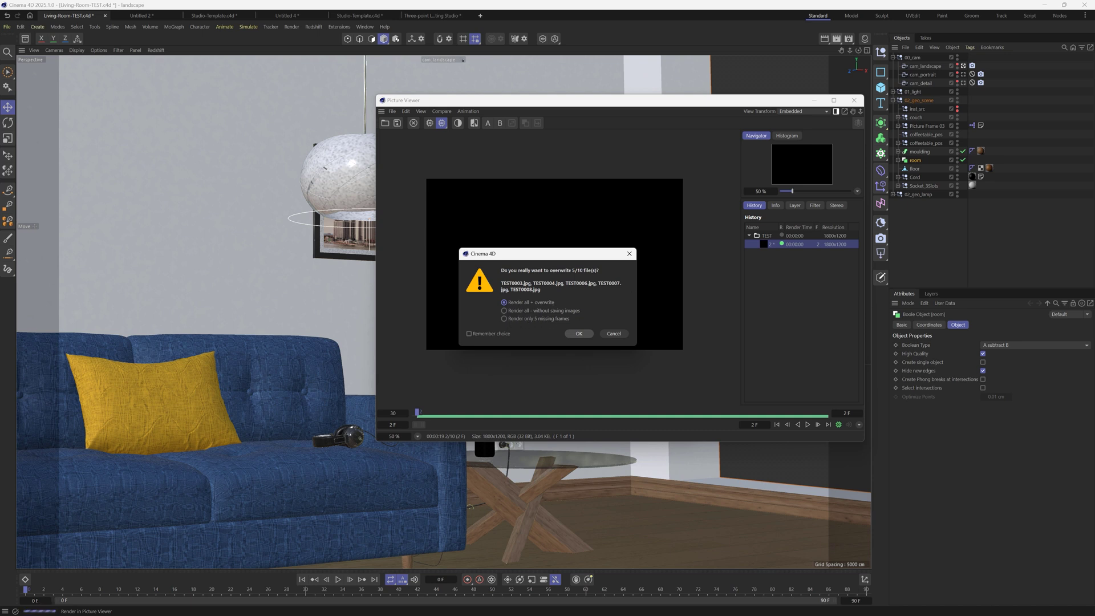
left_click_drag(1094, 171, 498, 163)
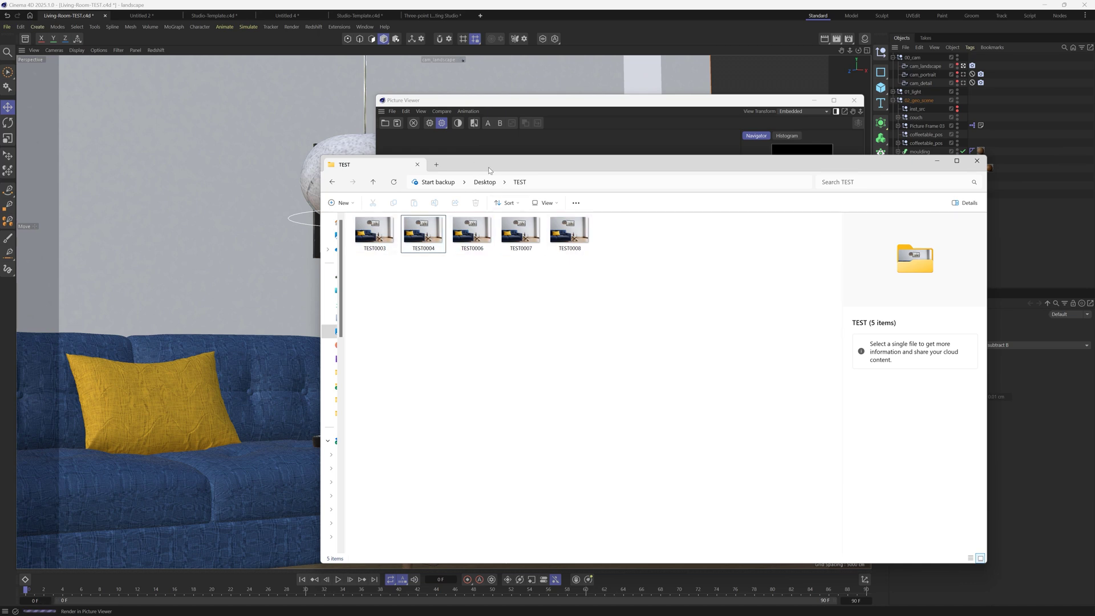
key("alt+Tab")
left_click(543, 320)
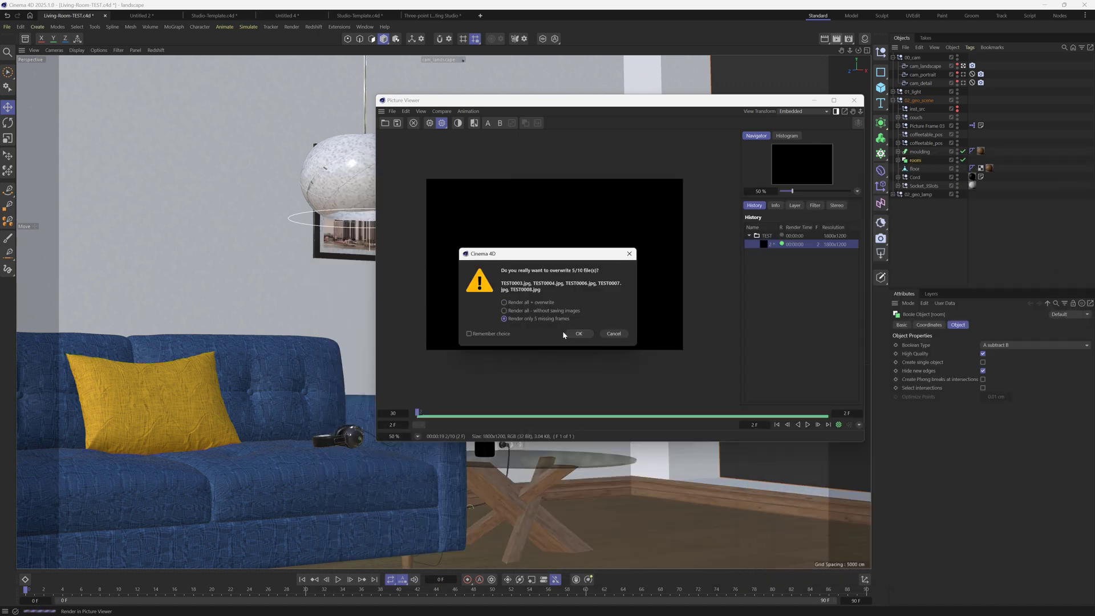
left_click(577, 334)
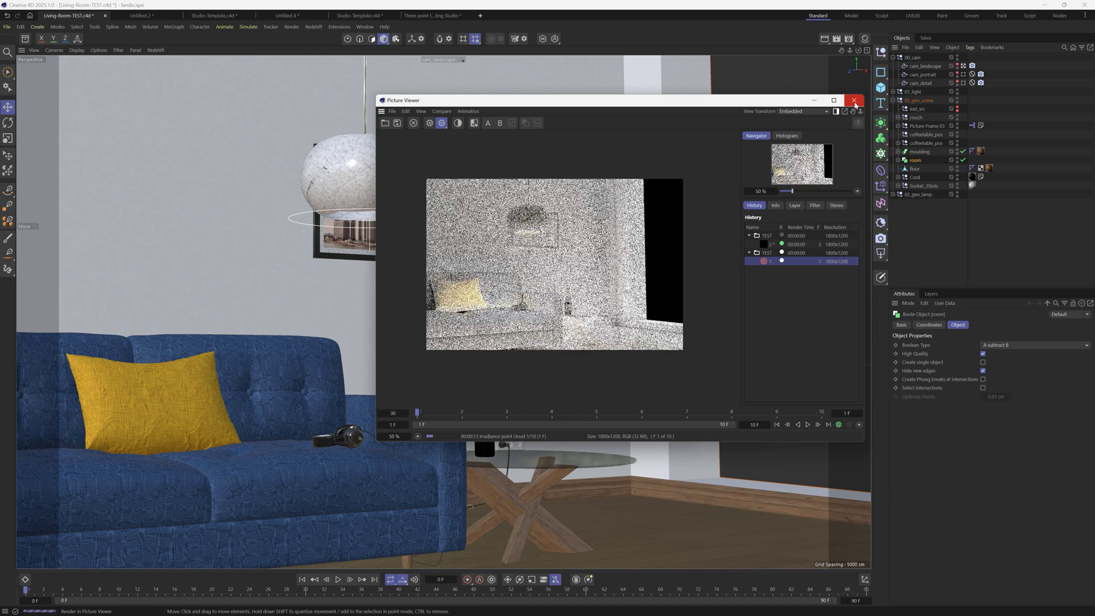
left_click(853, 101)
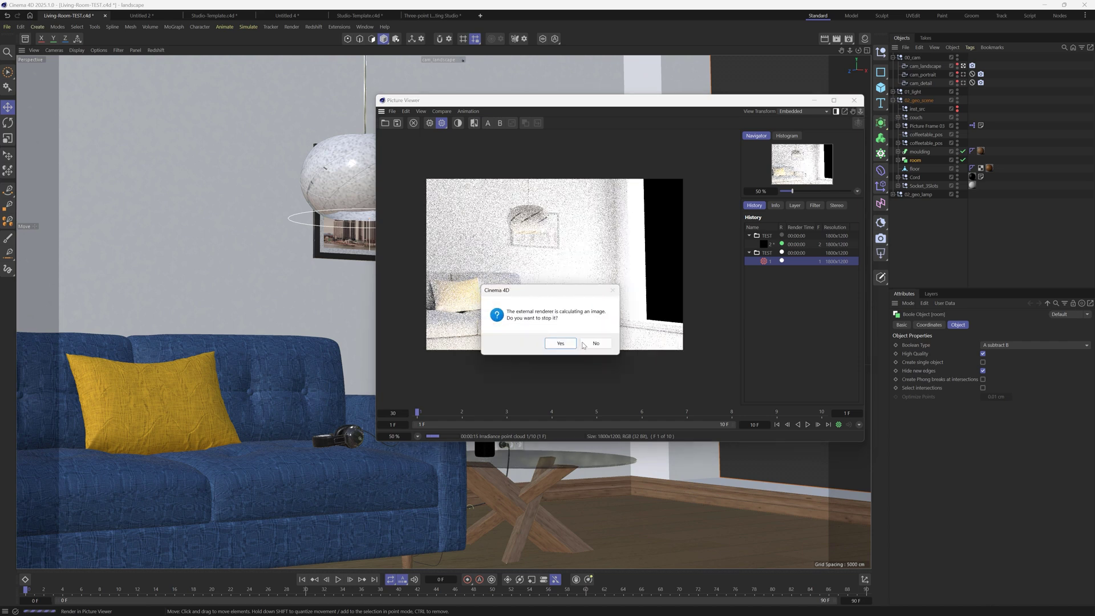
left_click(553, 343)
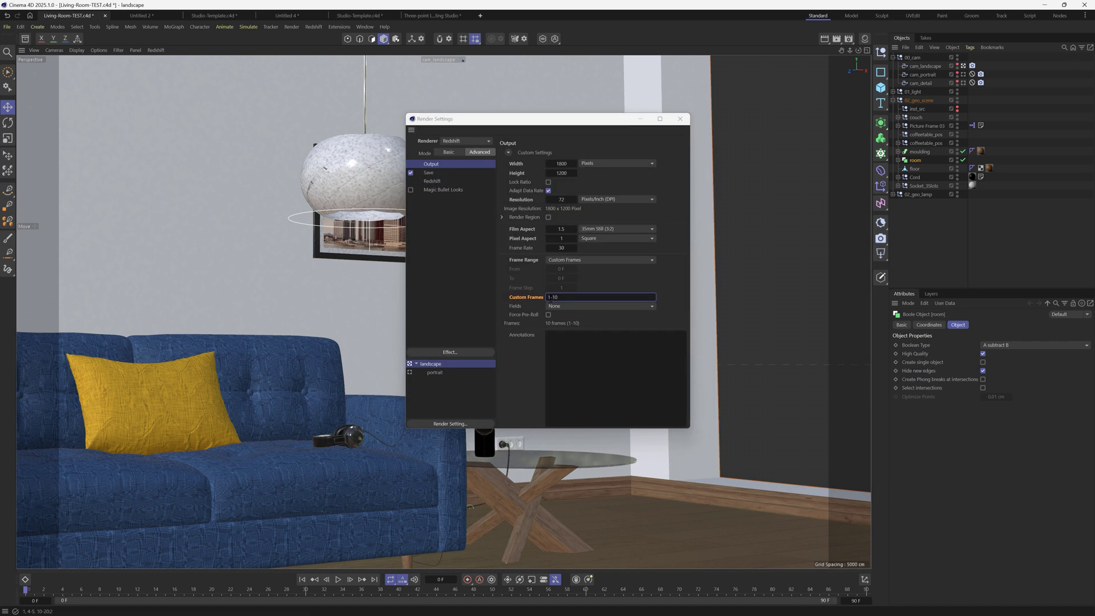